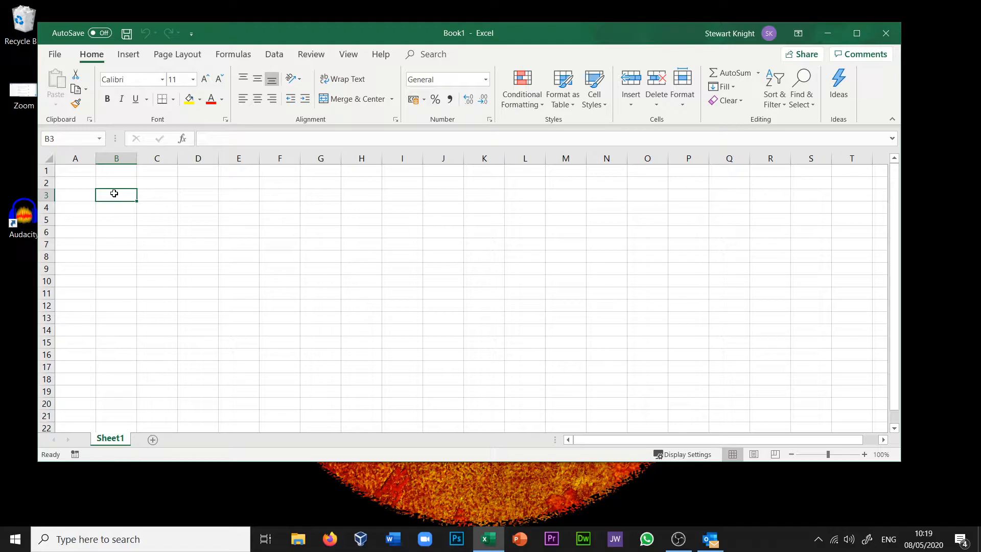
# Enter the labels Income, Wages, Child Allowance and Rental in B3:B6, and fit column B's width to the text
pyautogui.write('I')
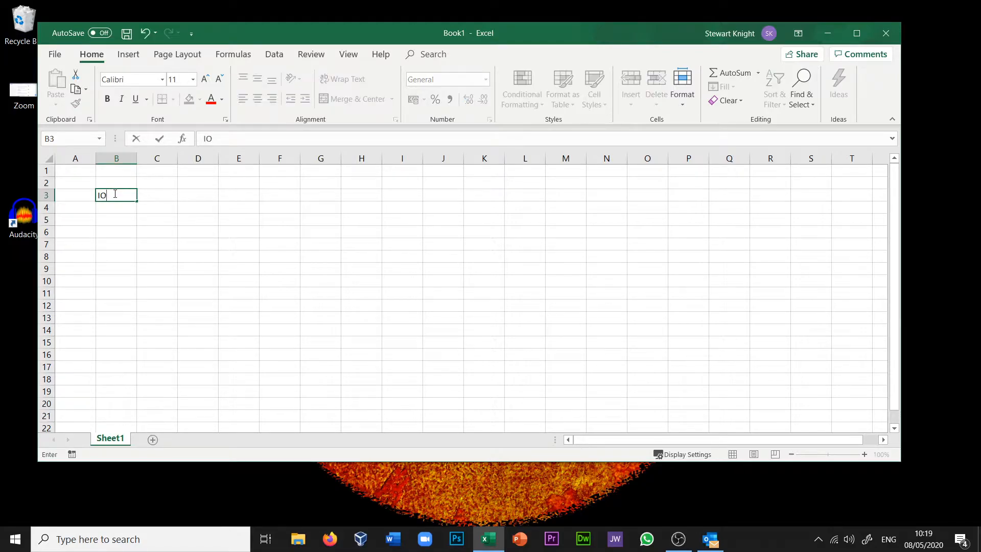
pyautogui.write('ncome')
pyautogui.press('Return')
pyautogui.write('Wages')
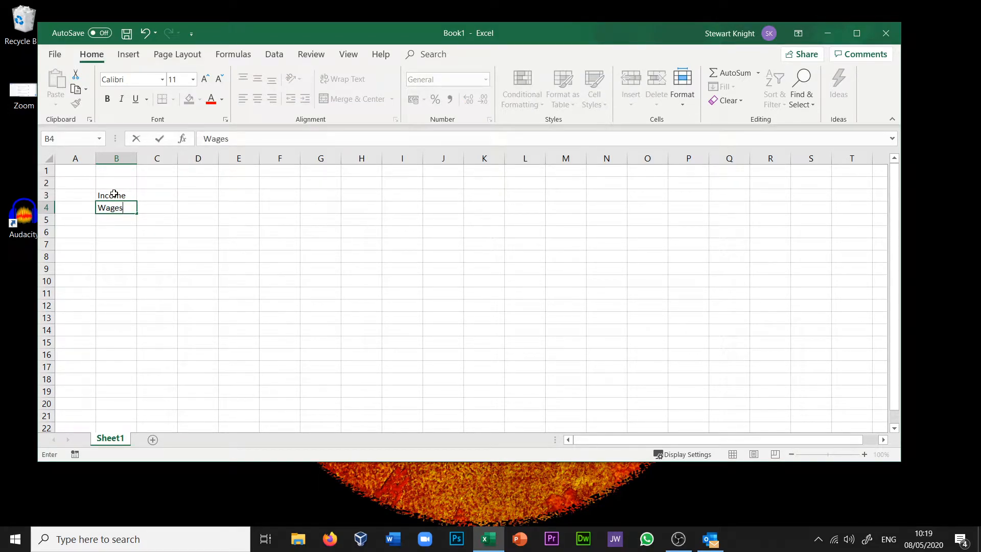
pyautogui.press('Return')
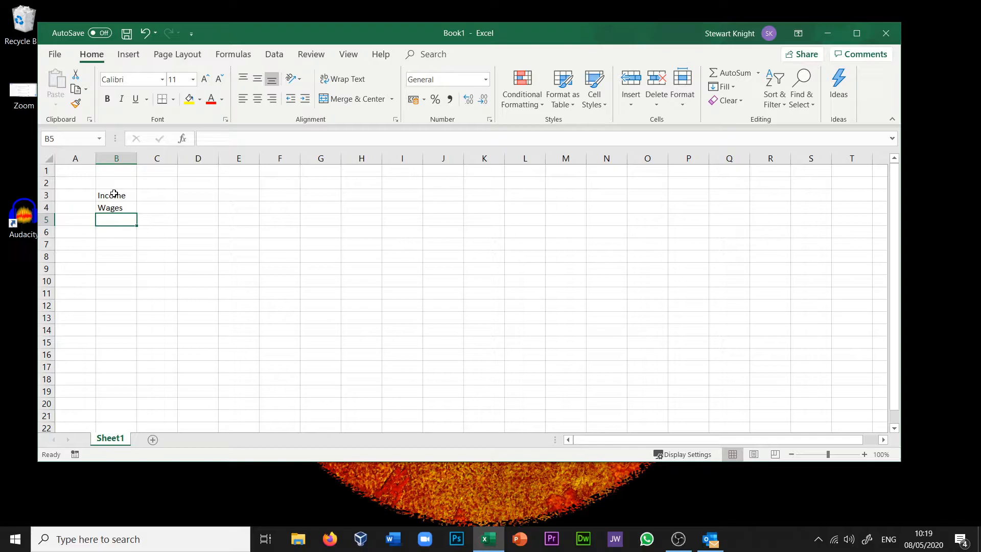
pyautogui.write('Child ')
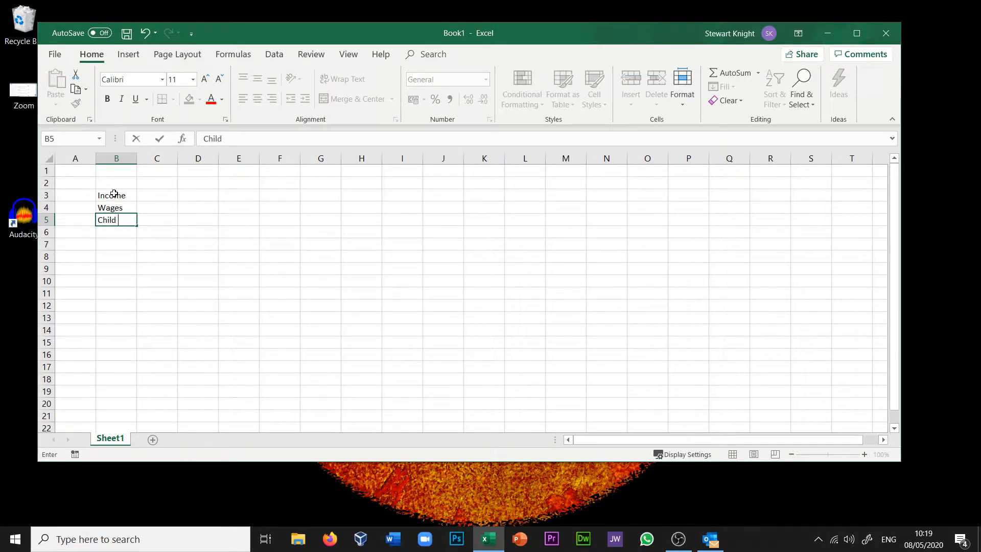
pyautogui.write('Allowance')
pyautogui.press('Tab')
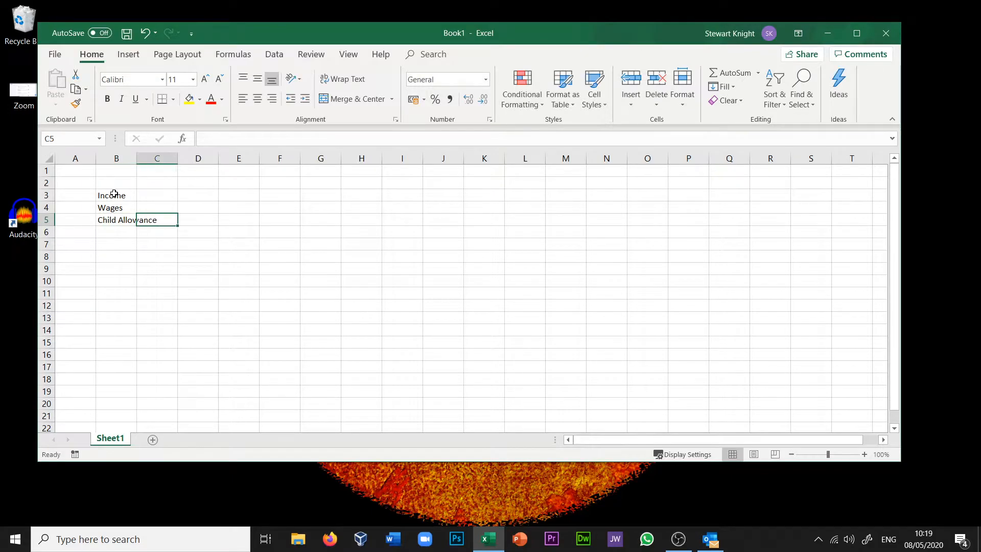
pyautogui.press('Return')
pyautogui.write('R')
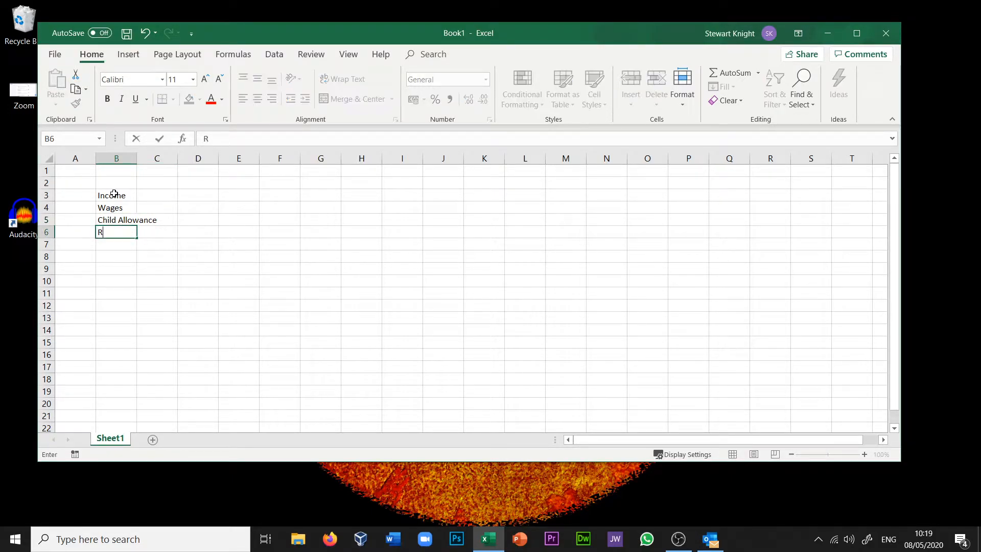
pyautogui.write('ental')
pyautogui.click(163, 208)
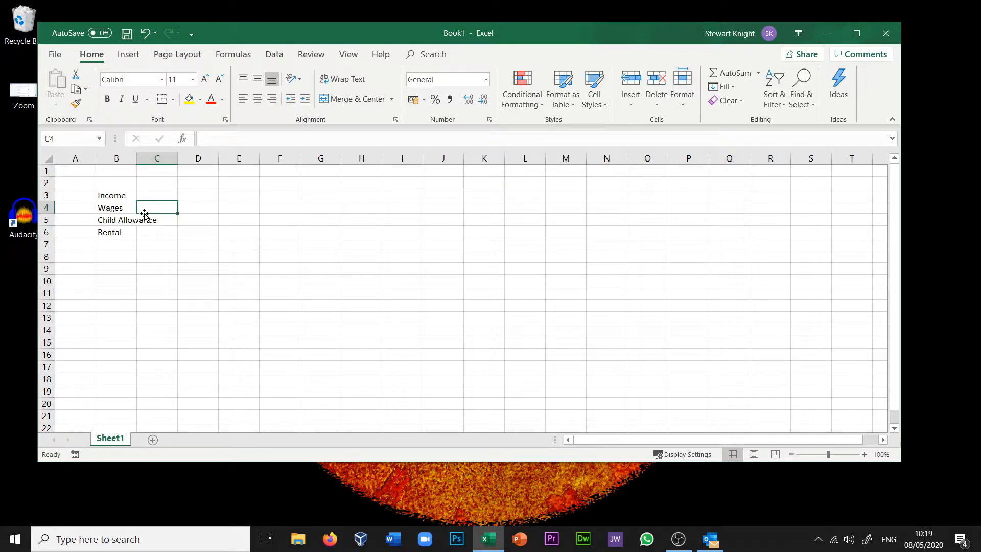
pyautogui.doubleClick(138, 155)
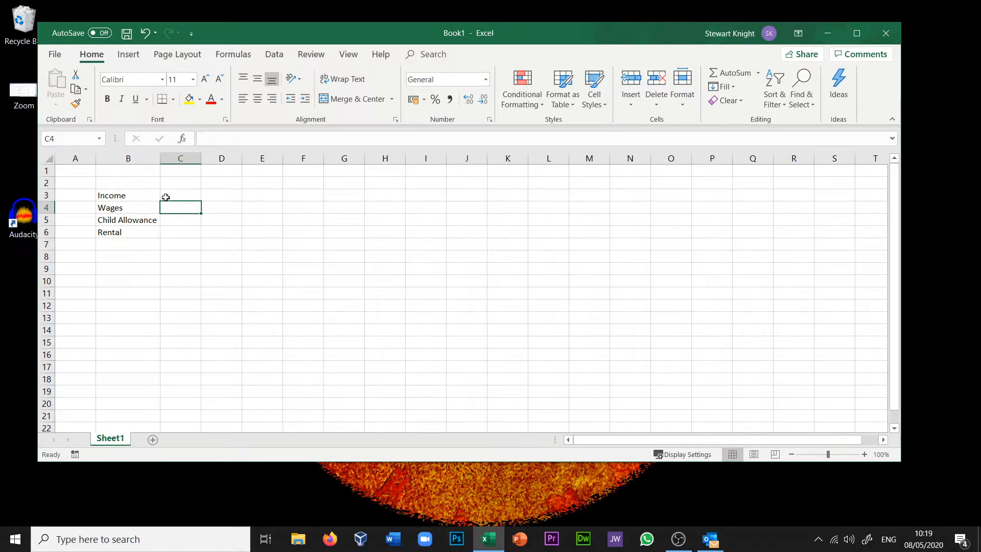
# Fill in the income amounts in column C: 1576.3 for Wages, 210.80 for Child Allowance and 389.5 for Rental
pyautogui.write('1')
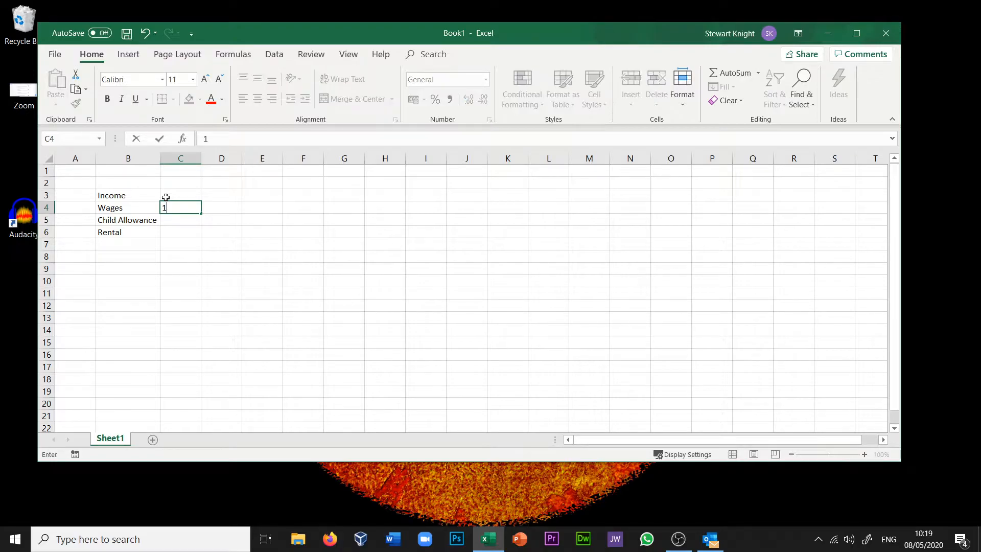
pyautogui.write('576.3')
pyautogui.press('Return')
pyautogui.write('210')
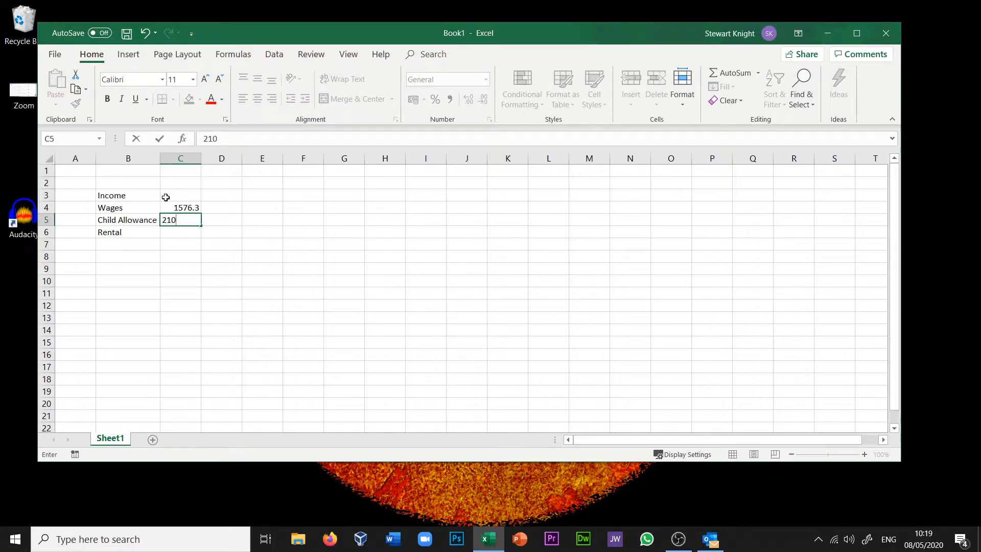
pyautogui.press('Return')
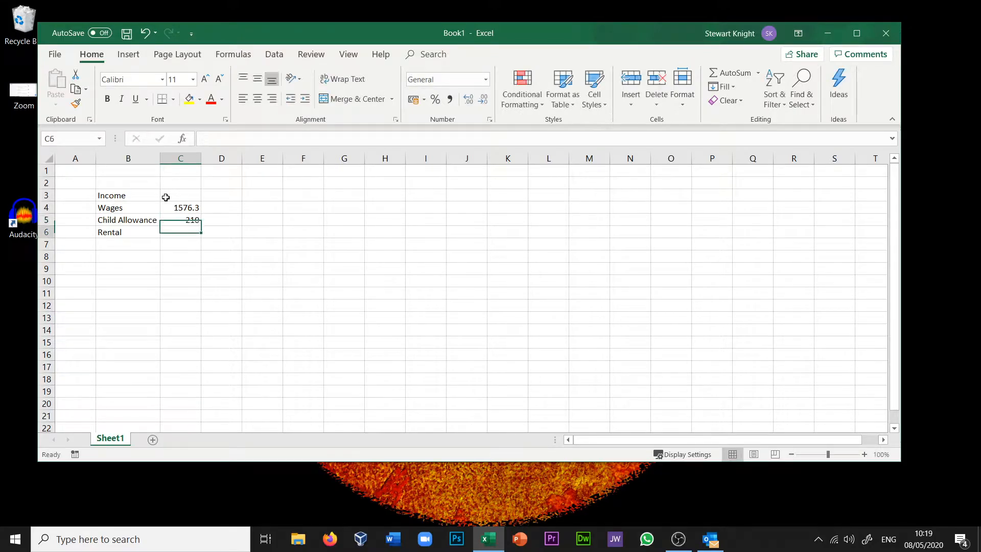
pyautogui.press('Up')
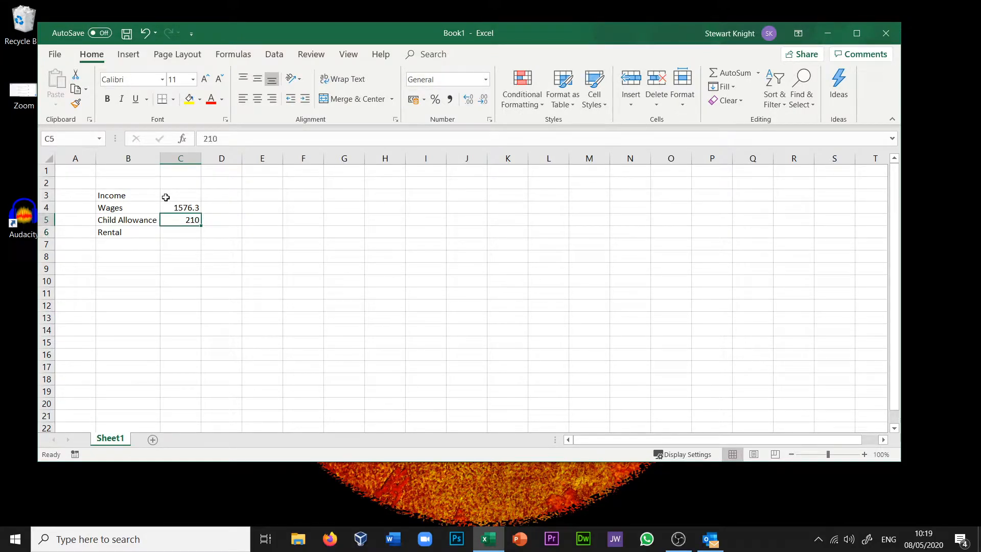
pyautogui.press('F2')
pyautogui.write('.80')
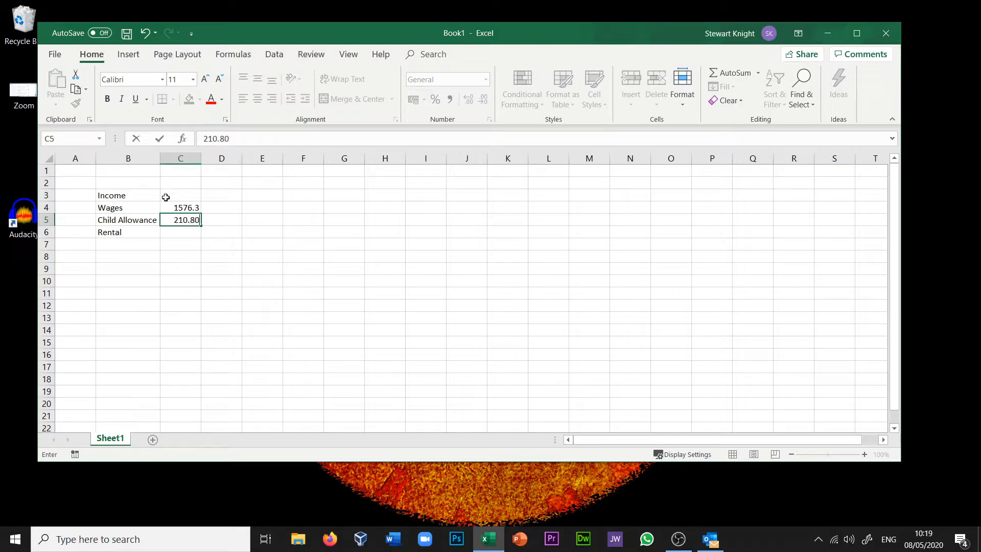
pyautogui.press('Return')
pyautogui.write('38')
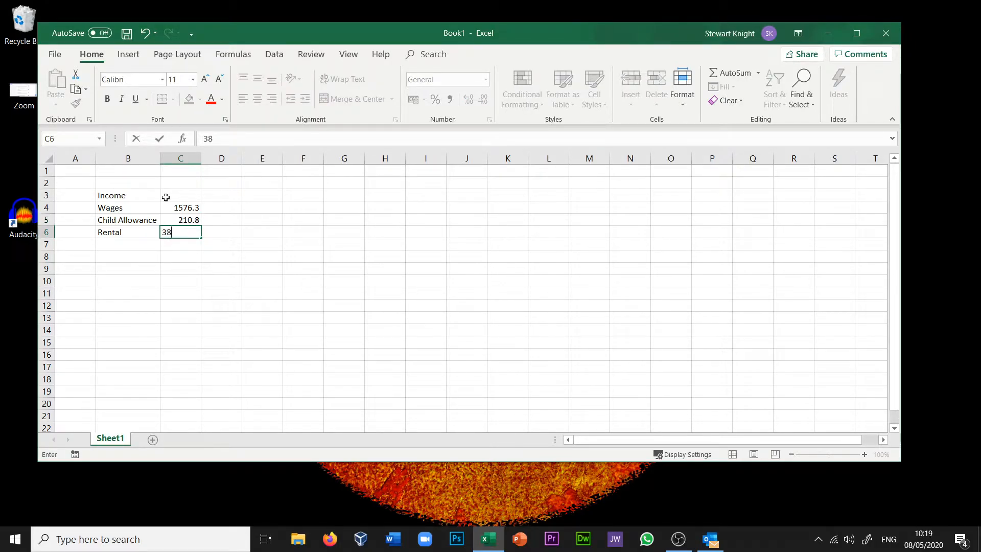
pyautogui.write('9.5')
pyautogui.press('Return')
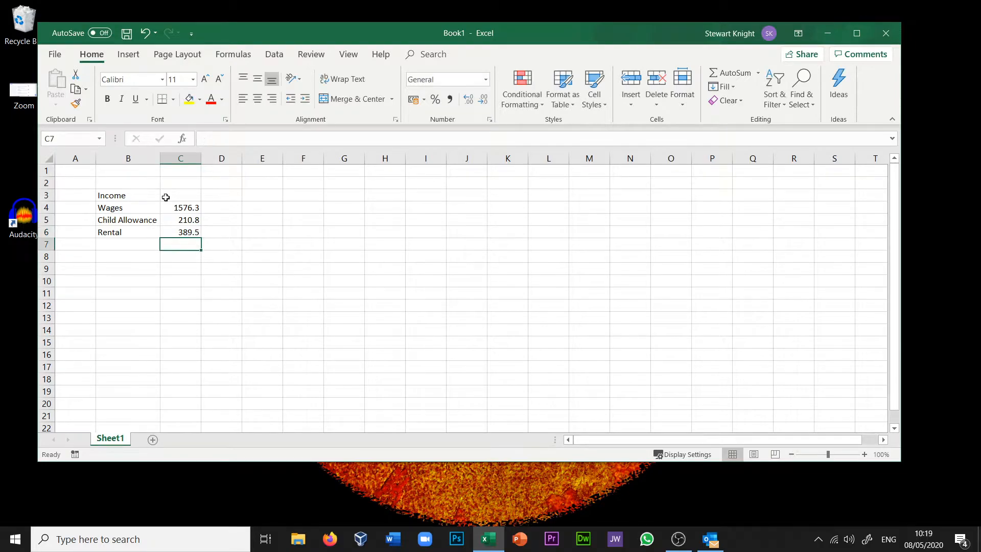
# Enter the heading Outgoings in E3 and the label Mortgage in E4
pyautogui.click(276, 195)
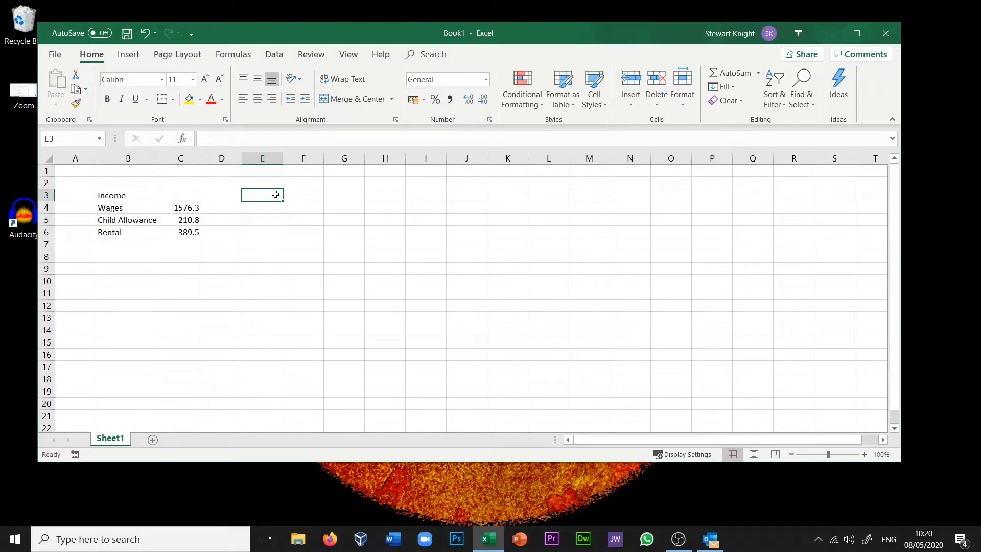
pyautogui.write('Outgoing')
pyautogui.write('a')
pyautogui.press('Return')
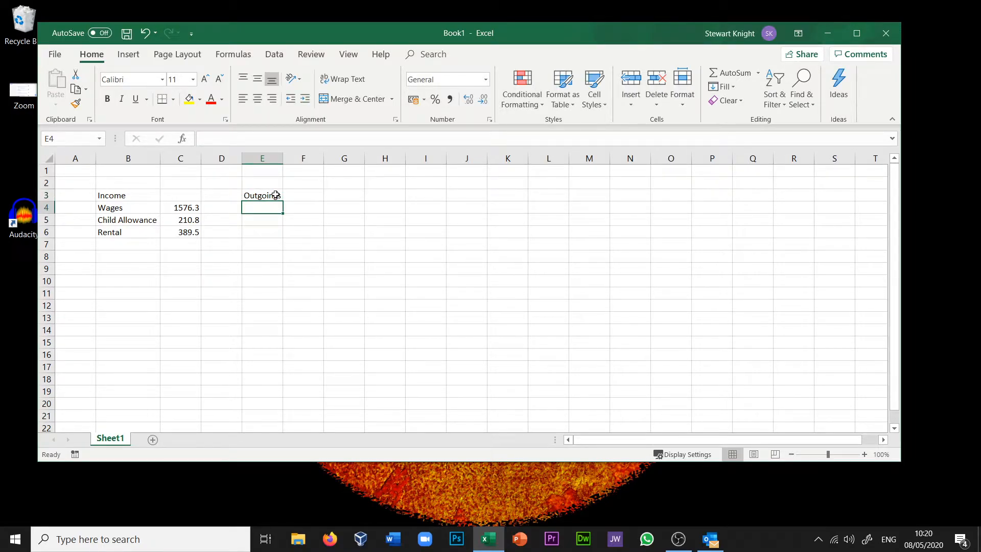
pyautogui.write('Mort')
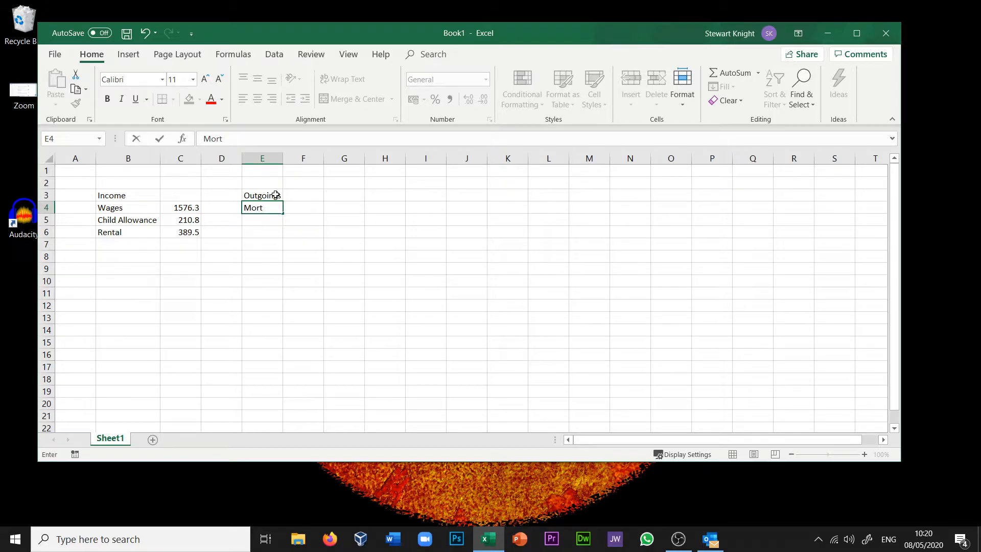
pyautogui.write('gage')
pyautogui.press('Return')
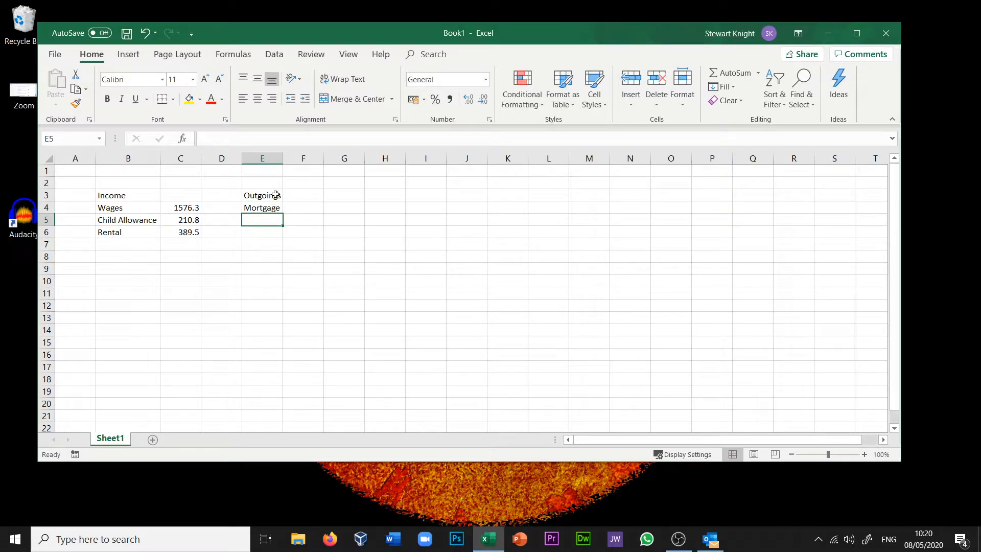
# Continue the outgoings list in E5:E8 with Elecrticity, Gas, Phone and Broadband
pyautogui.write('E')
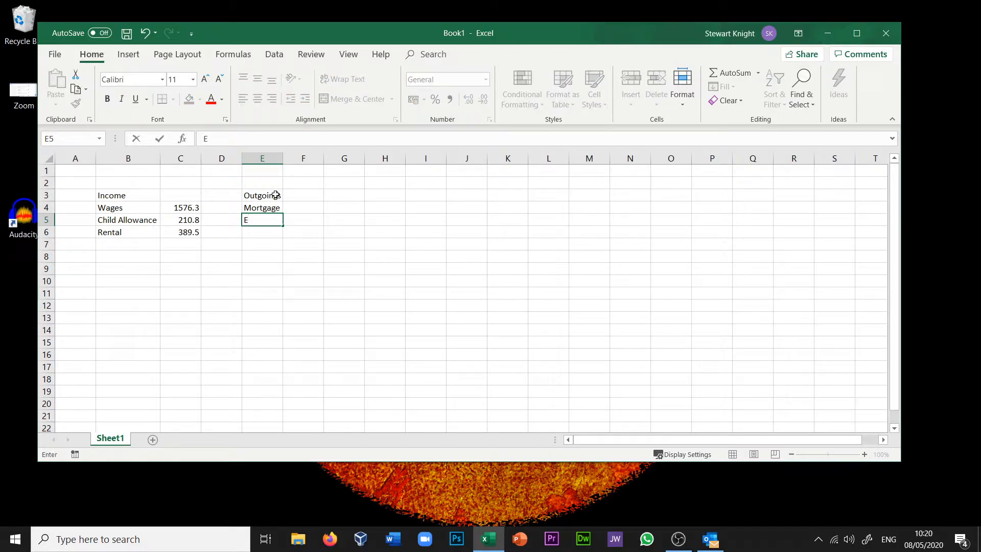
pyautogui.write('lecrticity')
pyautogui.press('Return')
pyautogui.write('Gas')
pyautogui.press('Return')
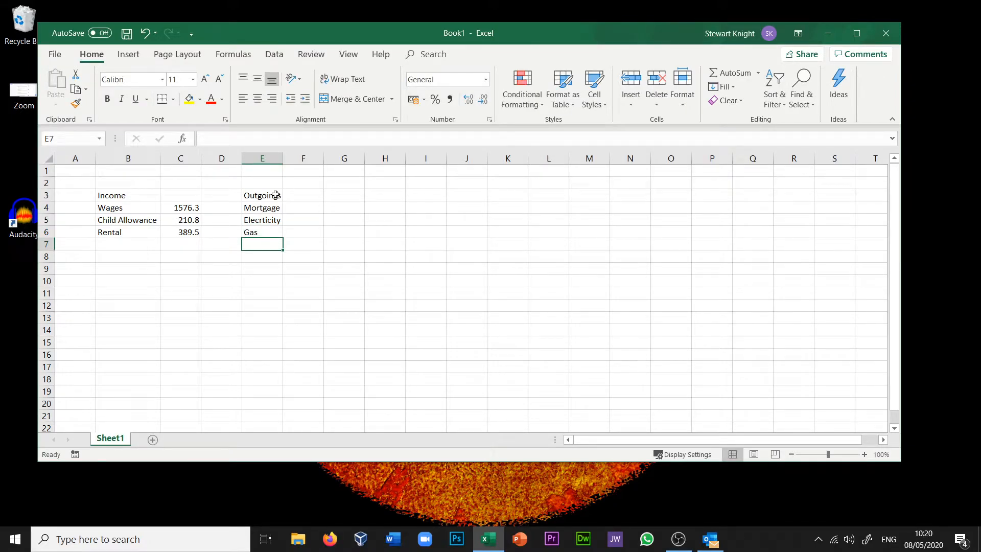
pyautogui.write('Phone')
pyautogui.press('Return')
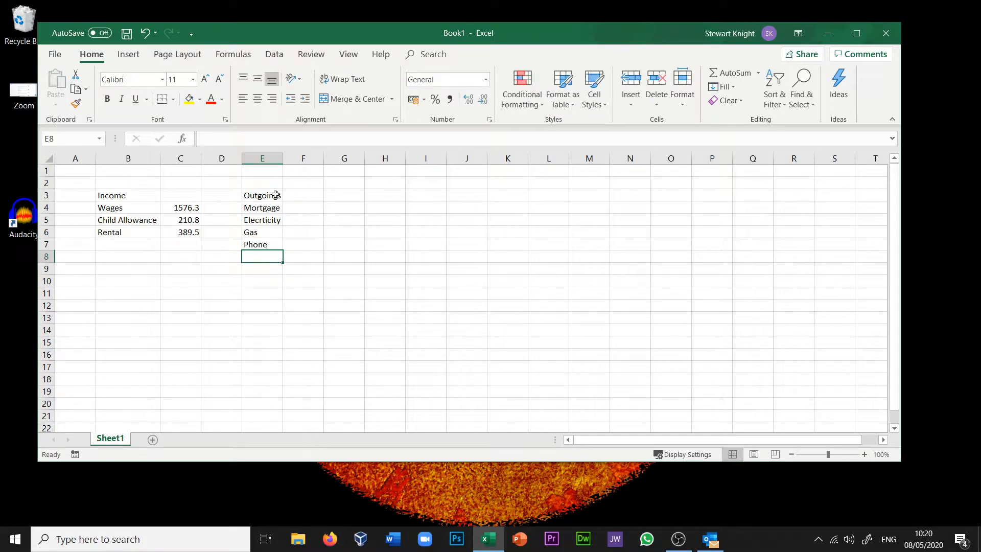
pyautogui.write('Broadband')
pyautogui.press('Up')
# Fill in the outgoing amounts in F4:F6: 568.30 for Mortgage, 45.95 for Elecrticity and 18.3 for Gas
pyautogui.press('Up')
pyautogui.press('Up')
pyautogui.press('Up')
pyautogui.press('Right')
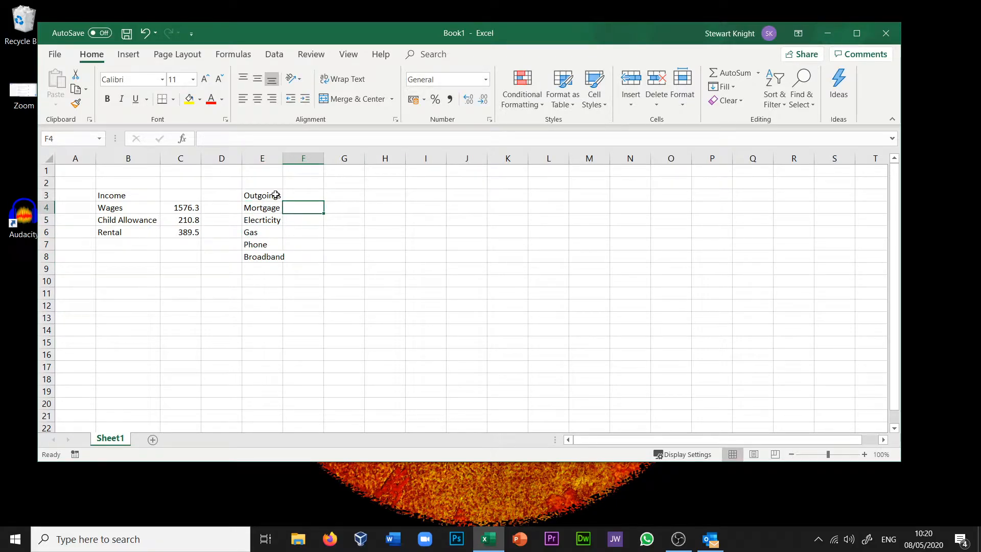
pyautogui.write('568.30')
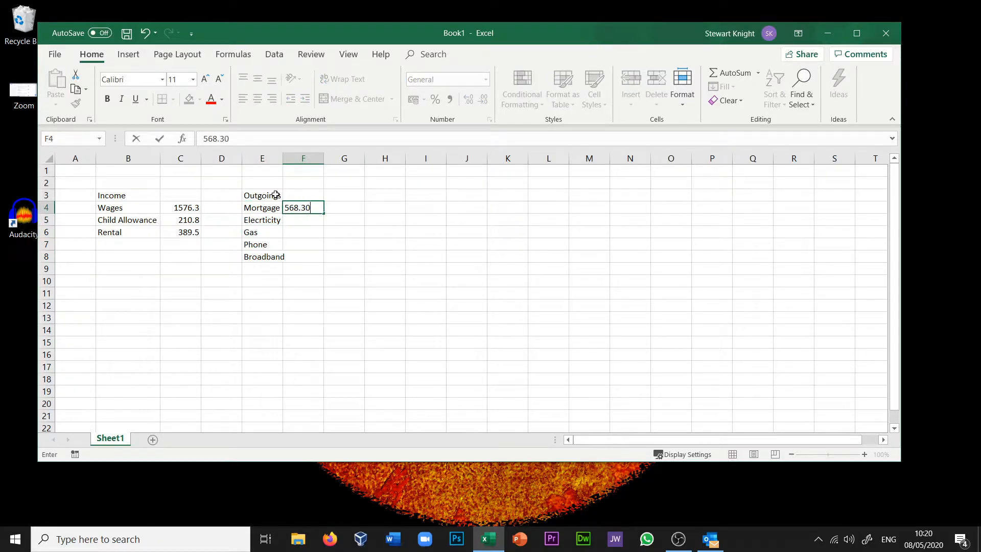
pyautogui.press('Return')
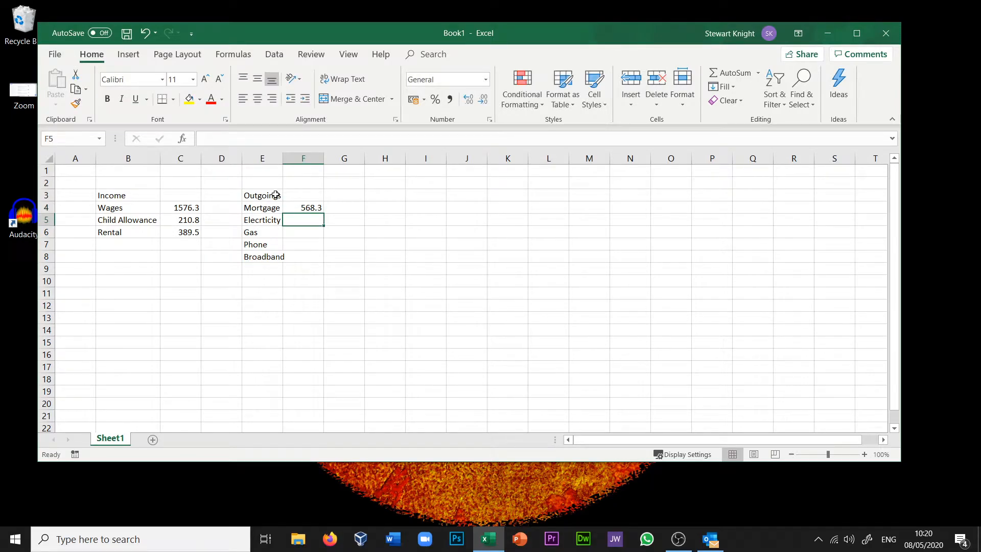
pyautogui.write('45.95')
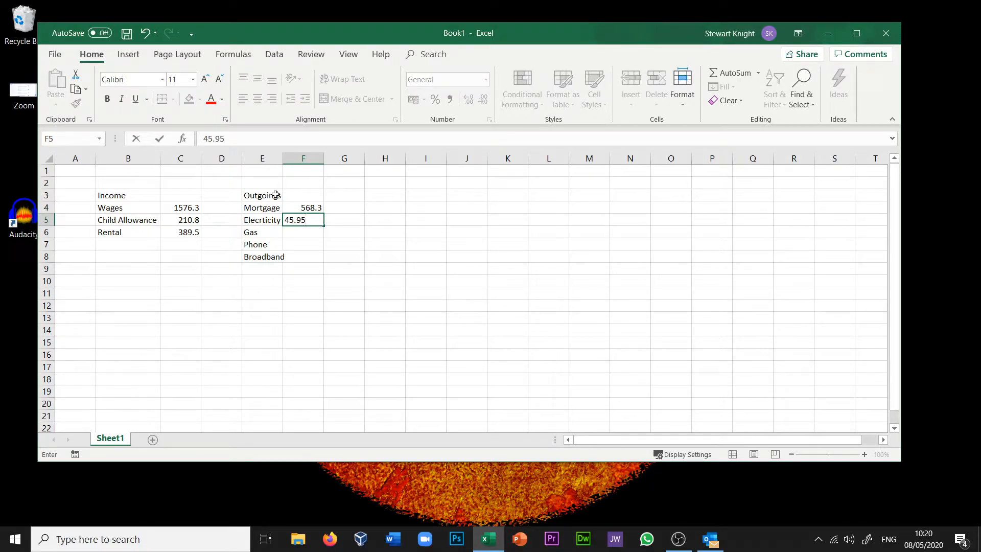
pyautogui.press('Return')
pyautogui.write('18.3')
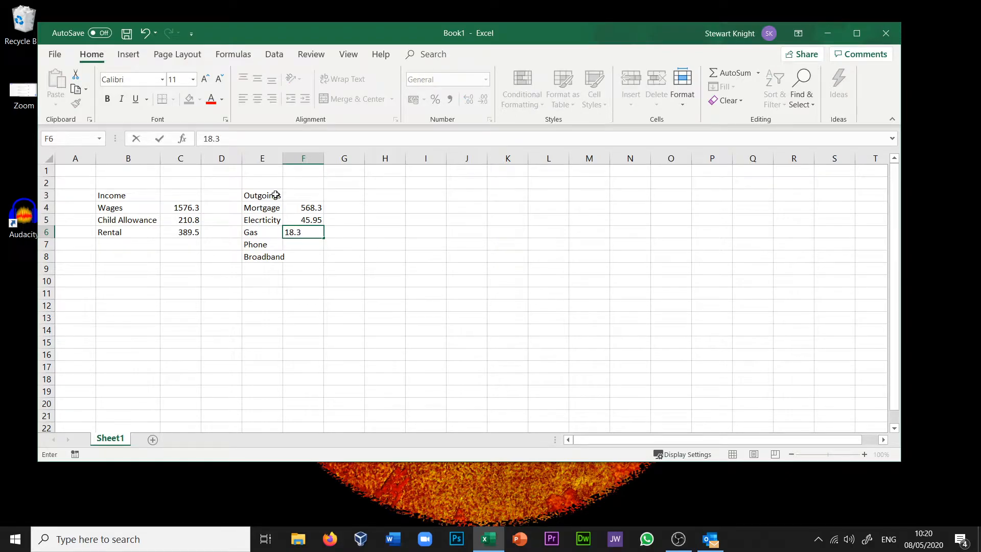
pyautogui.press('Return')
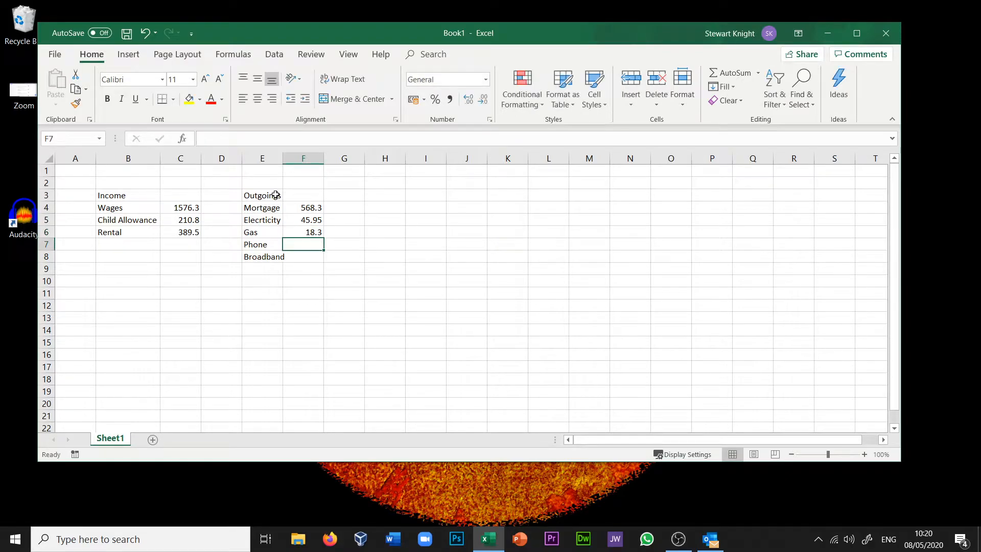
# Enter 36.5 for Phone and 25 for Broadband in column F, and fit column E's width to its text
pyautogui.write('36.5')
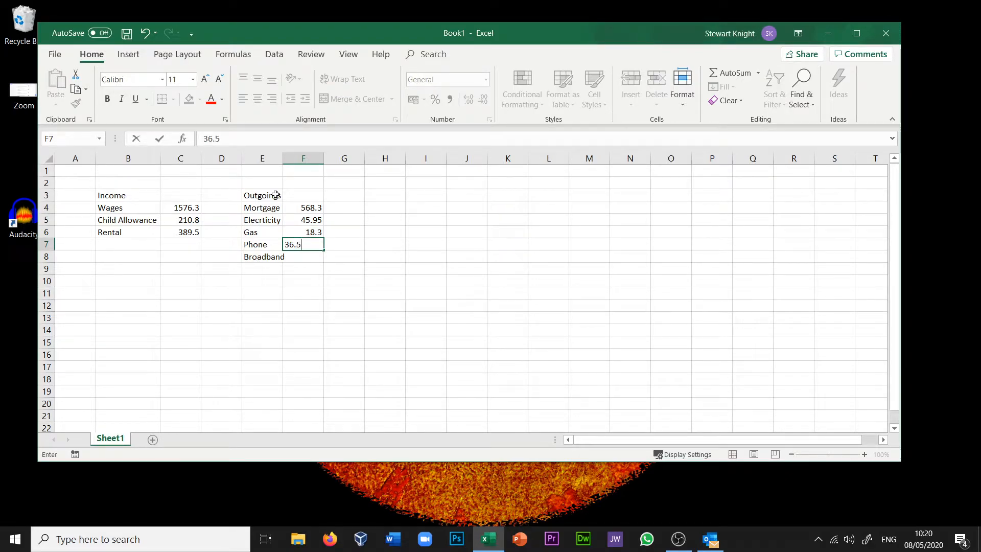
pyautogui.press('Return')
pyautogui.write('25')
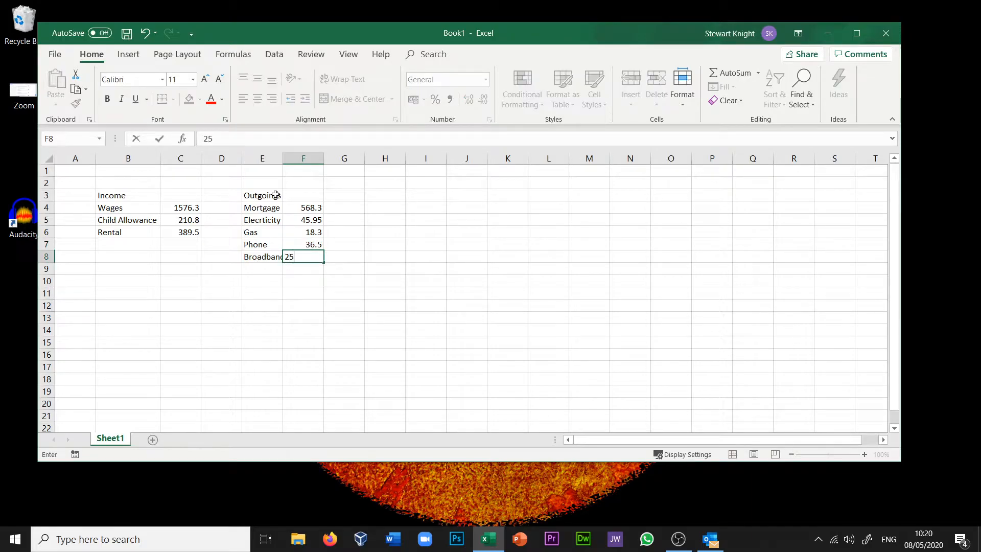
pyautogui.press('Return')
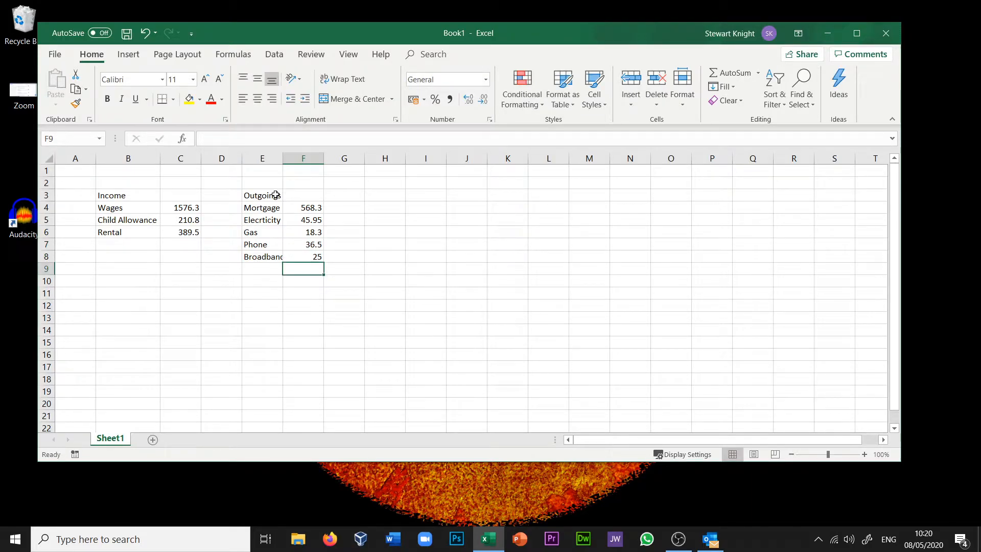
pyautogui.doubleClick(282, 157)
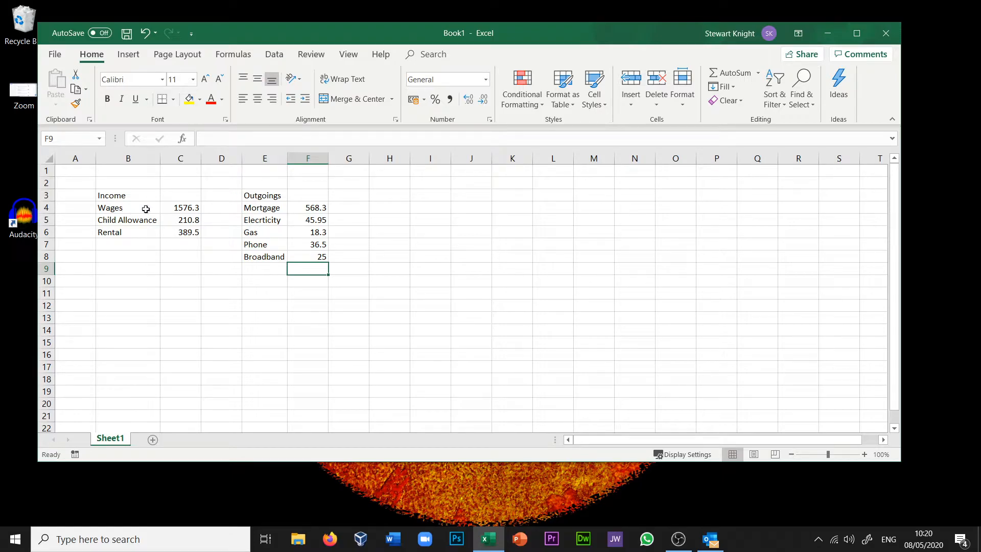
# Use AutoSum to total the income amounts in C11 and the outgoing amounts in F11
pyautogui.moveTo(174, 207); pyautogui.dragTo(169, 293)
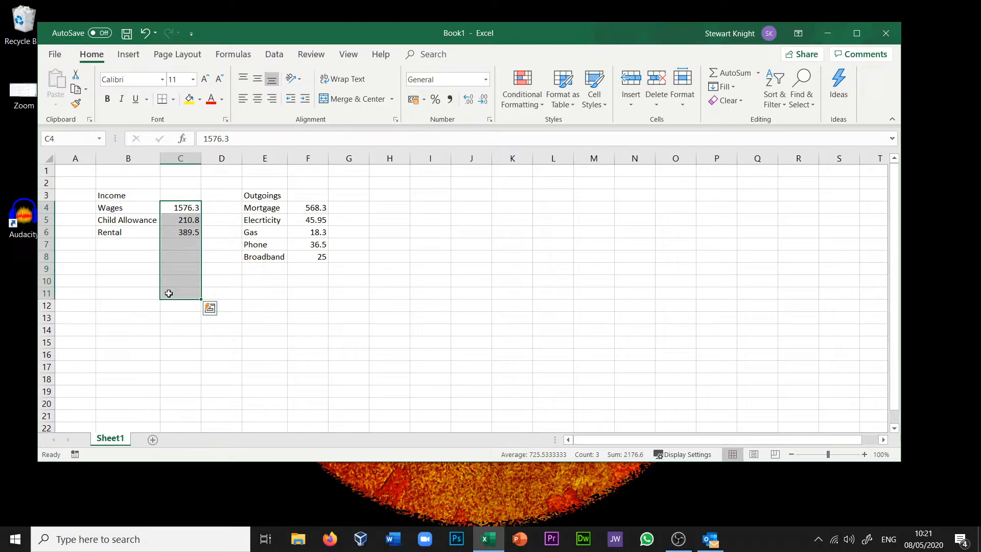
pyautogui.click(733, 78)
pyautogui.moveTo(308, 206); pyautogui.dragTo(296, 301)
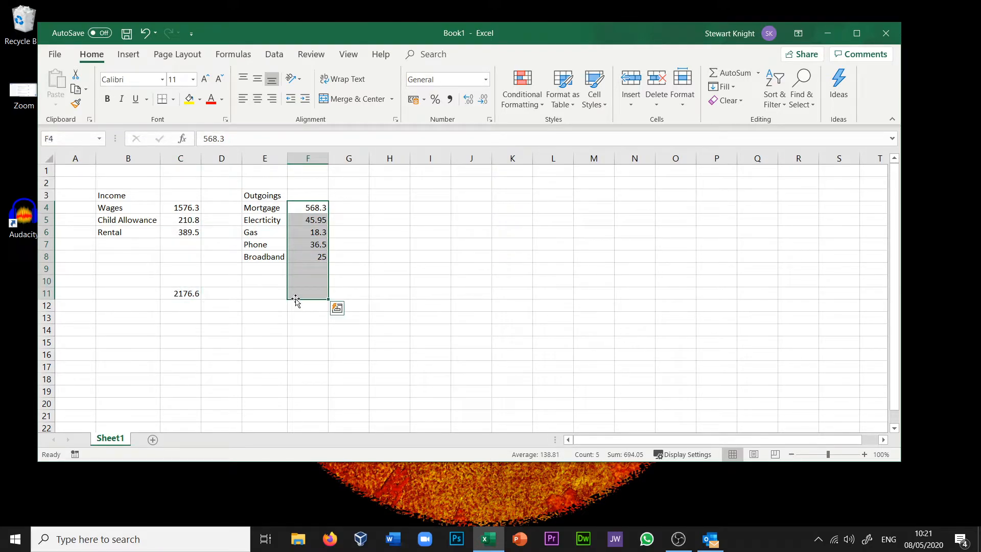
pyautogui.click(733, 74)
pyautogui.click(225, 305)
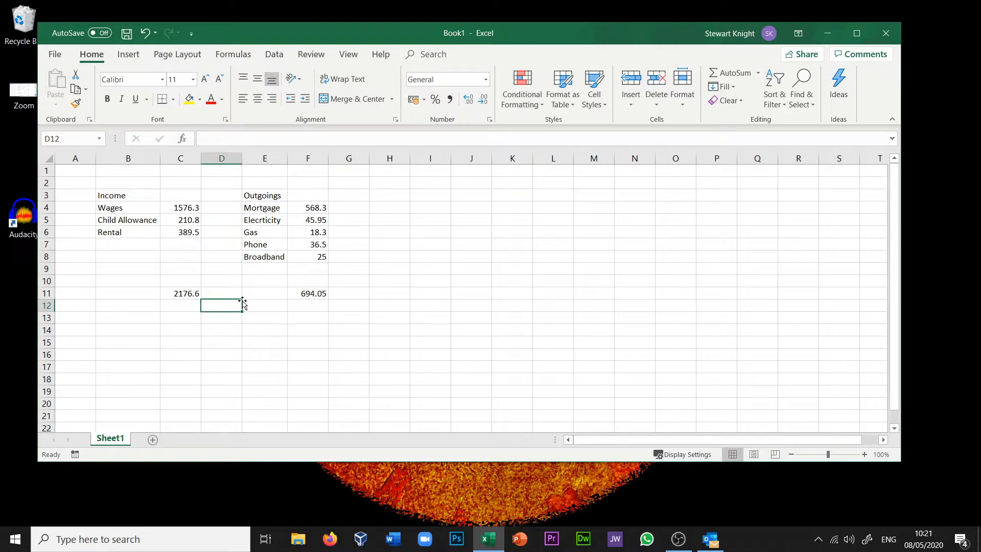
# Label D12 as Beer and calculate the remaining money in E12 with the formula =C11-F11
pyautogui.write('Beer')
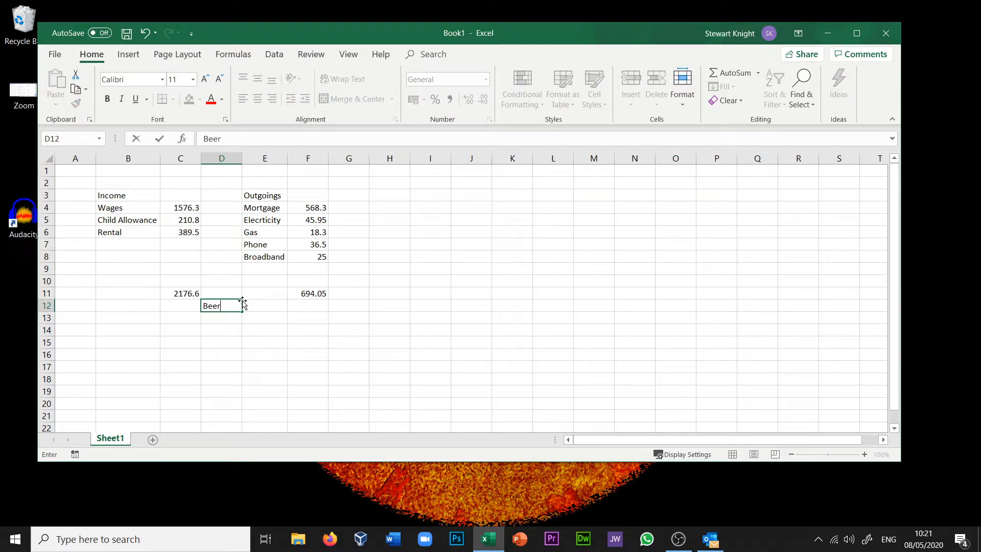
pyautogui.click(255, 308)
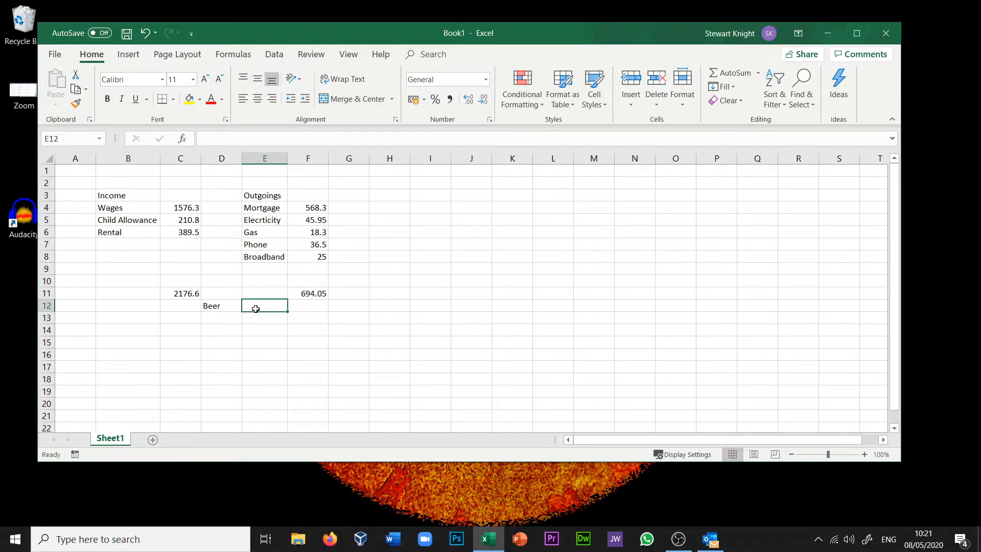
pyautogui.write('=')
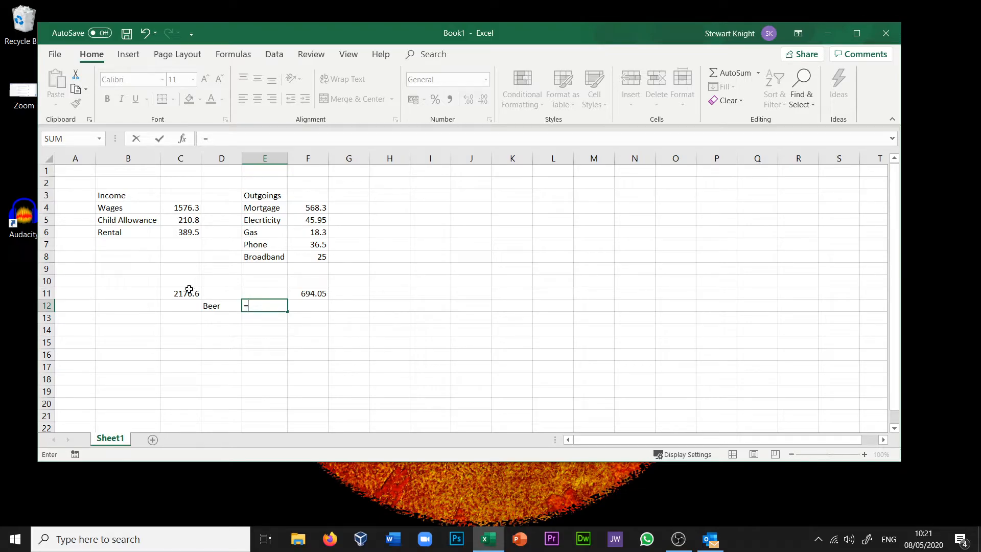
pyautogui.click(185, 294)
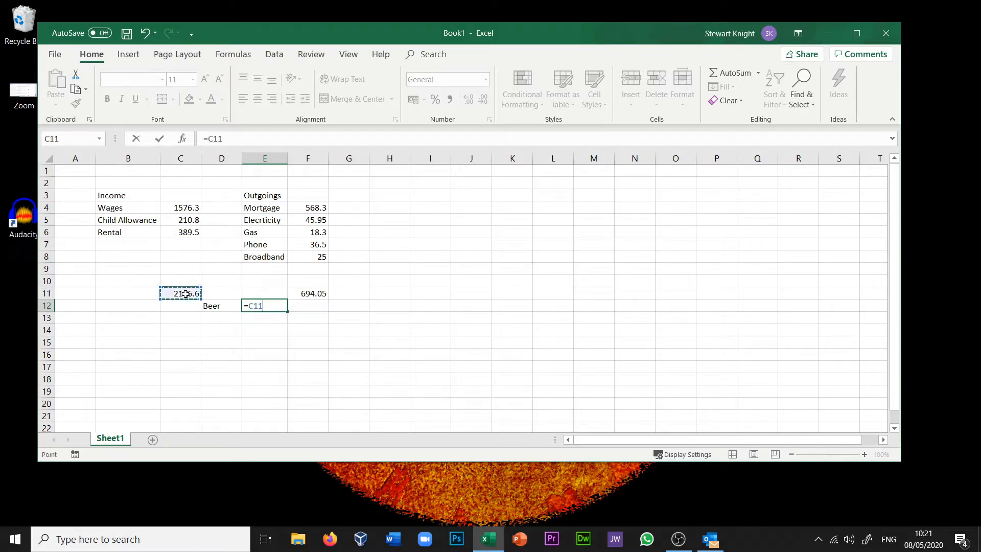
pyautogui.write('-')
pyautogui.click(314, 293)
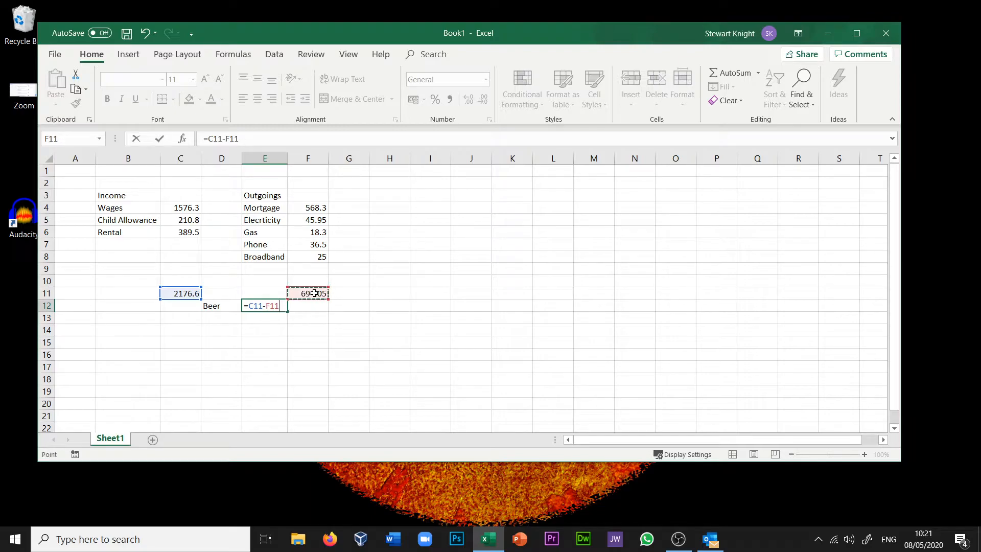
pyautogui.press('Return')
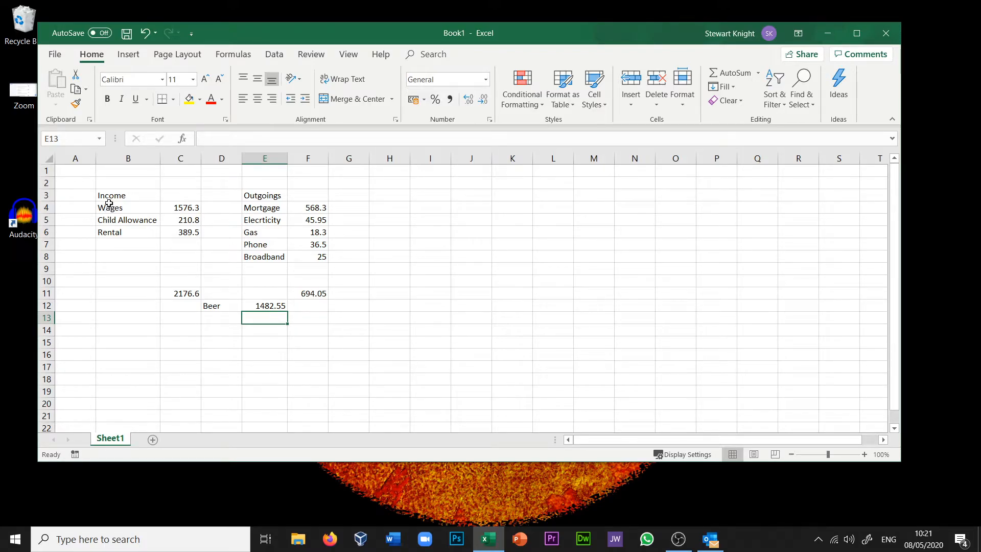
# Apply all borders to the income labels in B3:B6 and the amounts column C3:C11
pyautogui.moveTo(108, 207); pyautogui.dragTo(190, 220)
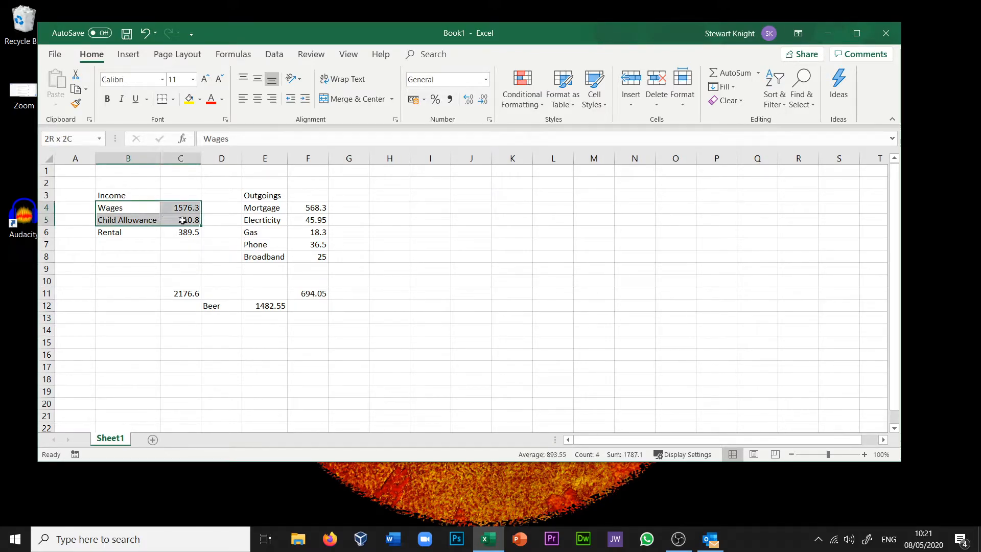
pyautogui.click(134, 220)
pyautogui.moveTo(124, 197); pyautogui.dragTo(129, 232)
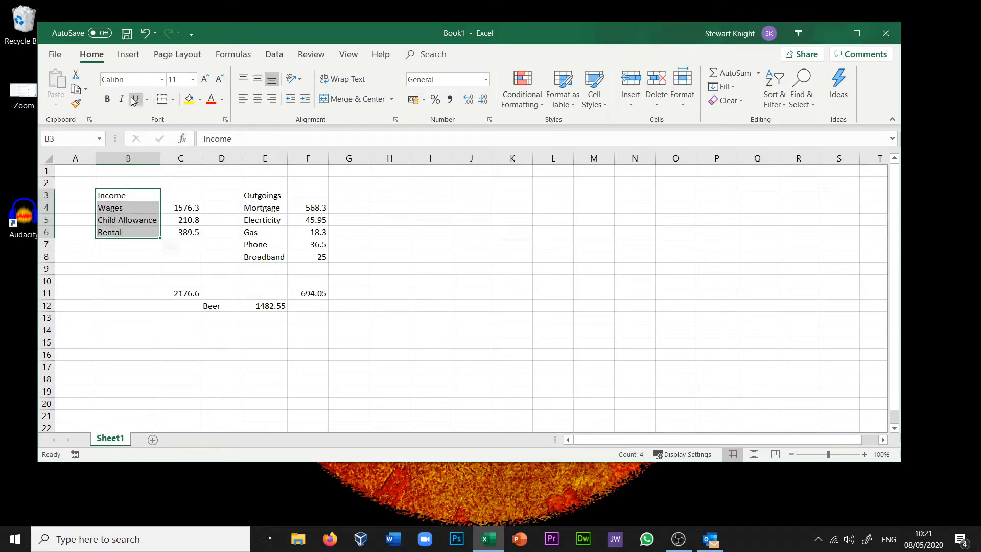
pyautogui.click(174, 102)
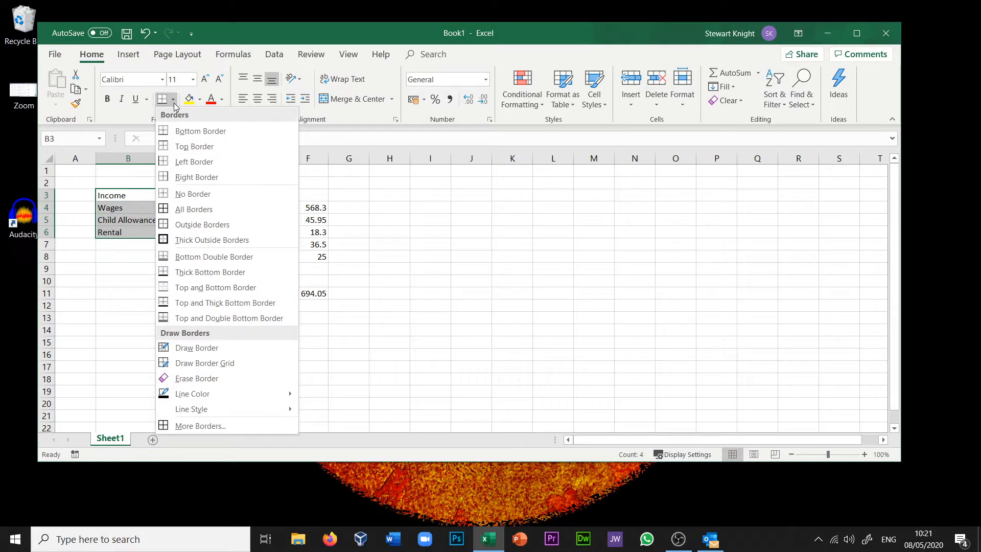
pyautogui.click(182, 207)
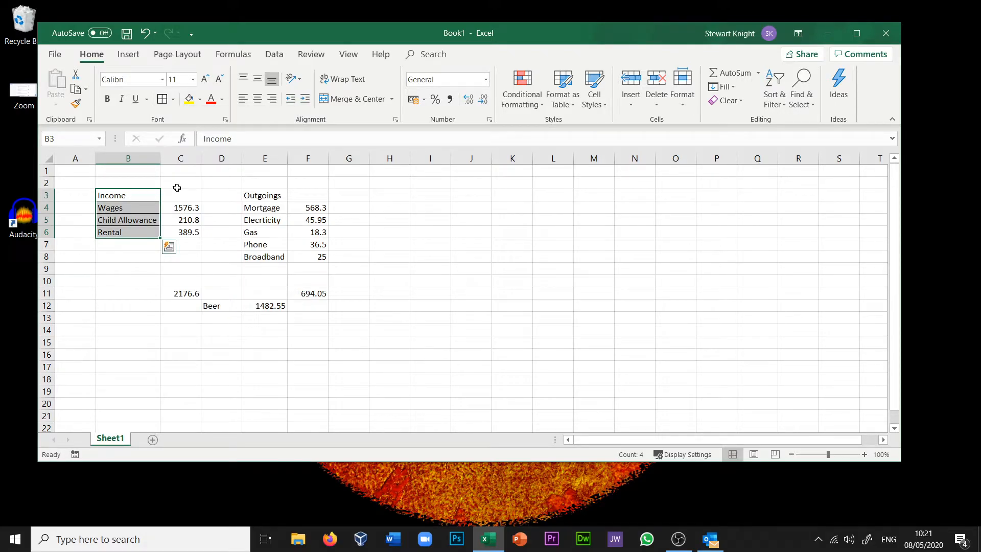
pyautogui.moveTo(176, 193); pyautogui.dragTo(181, 292)
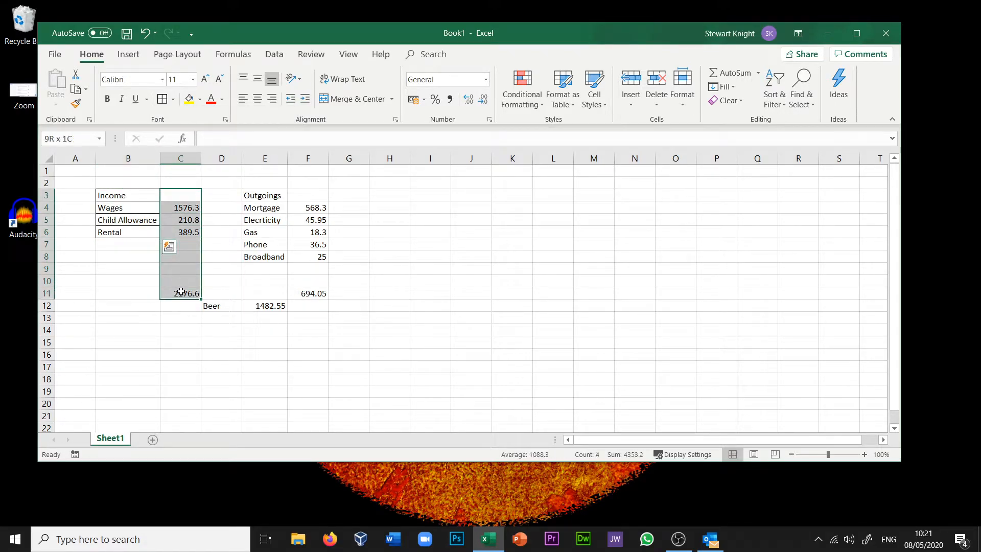
pyautogui.click(162, 98)
# Apply all borders to the outgoings labels in E3:E8 and the amounts column F4:F11
pyautogui.moveTo(316, 205); pyautogui.dragTo(318, 256)
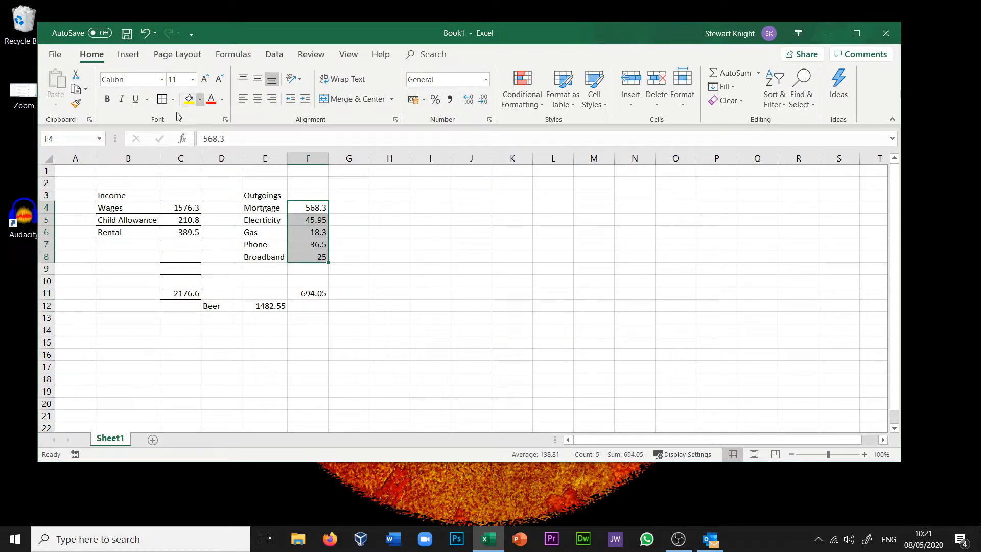
pyautogui.moveTo(258, 196); pyautogui.dragTo(268, 256)
pyautogui.click(163, 99)
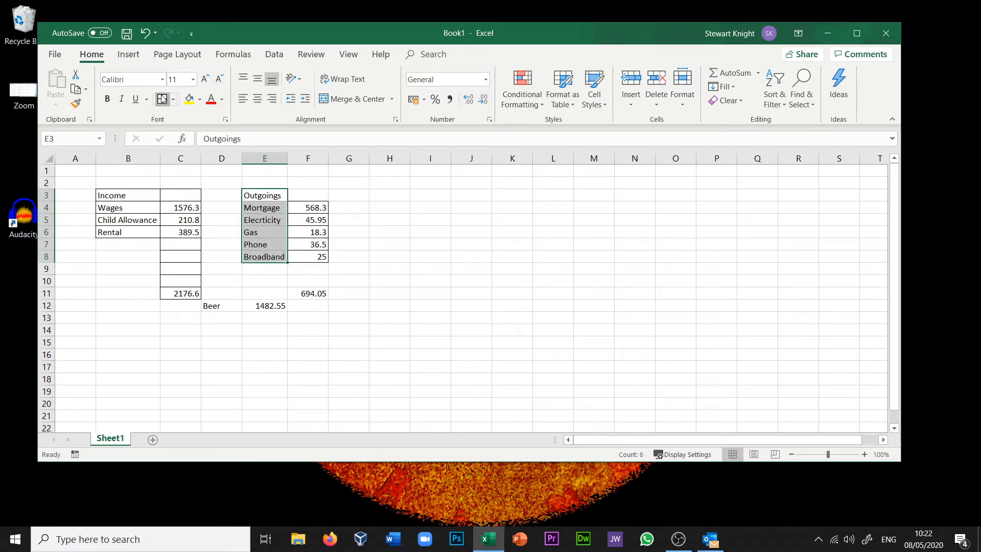
pyautogui.moveTo(316, 205); pyautogui.dragTo(317, 293)
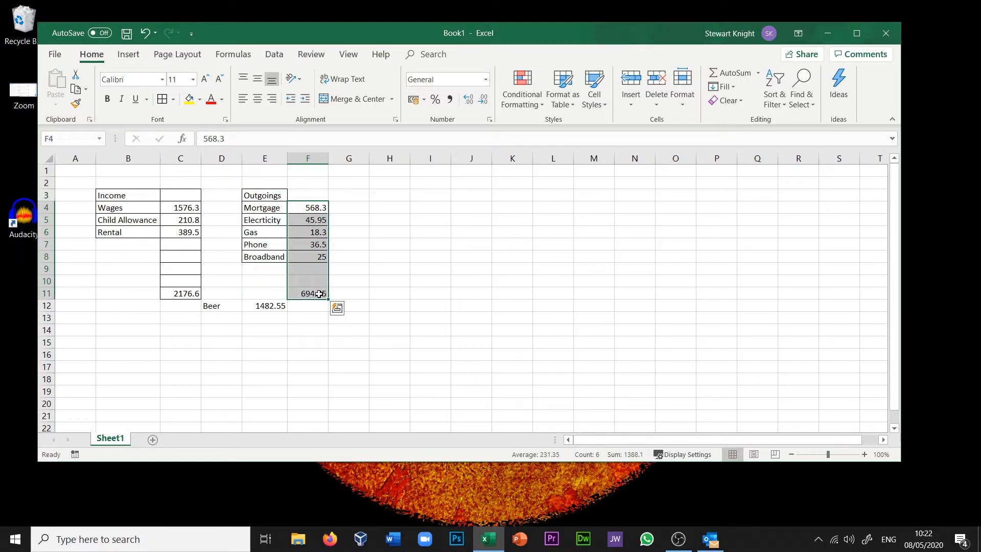
pyautogui.click(161, 98)
# Apply all borders to the Beer cells D12:E12 and check the sheet in the print preview
pyautogui.moveTo(213, 306); pyautogui.dragTo(256, 307)
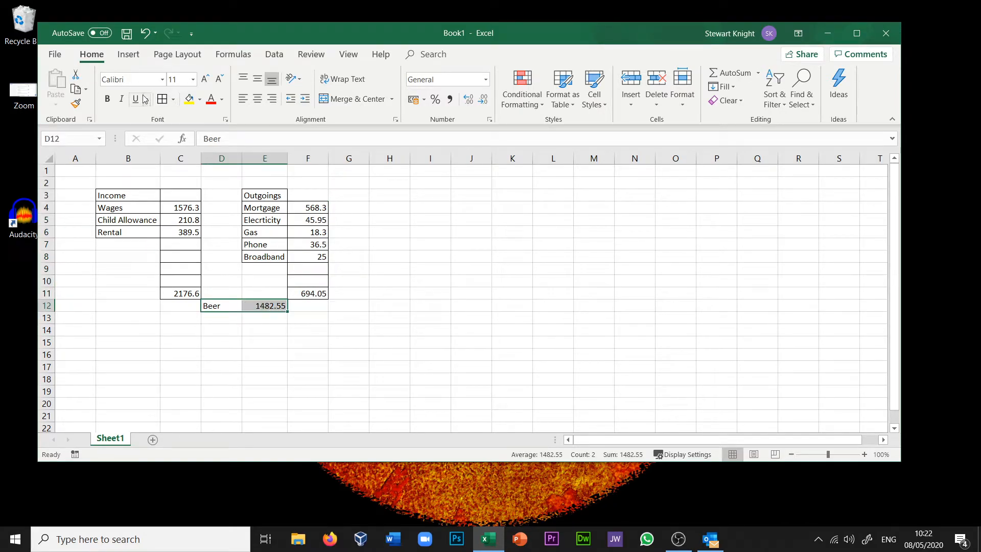
pyautogui.click(162, 99)
pyautogui.click(383, 276)
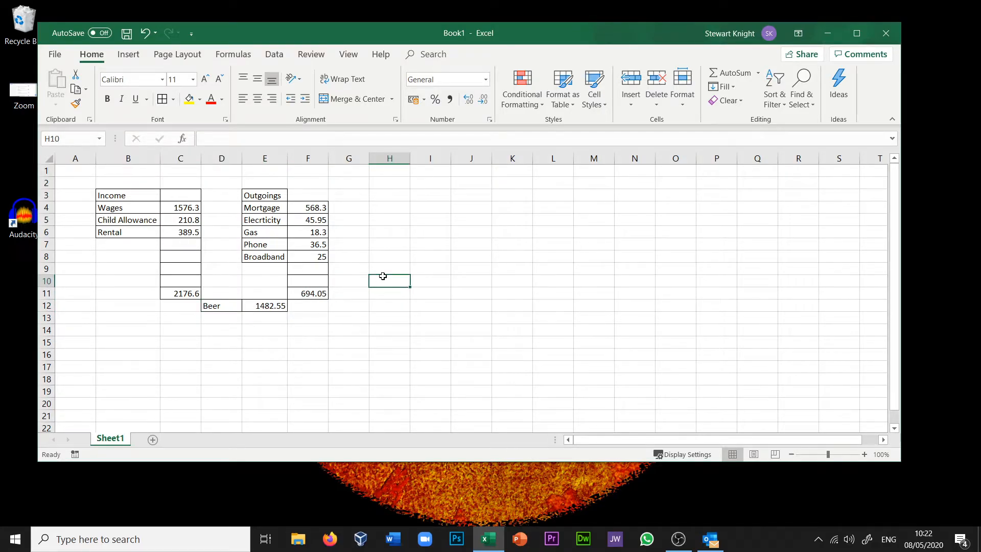
pyautogui.hotkey('ctrl', 'p')
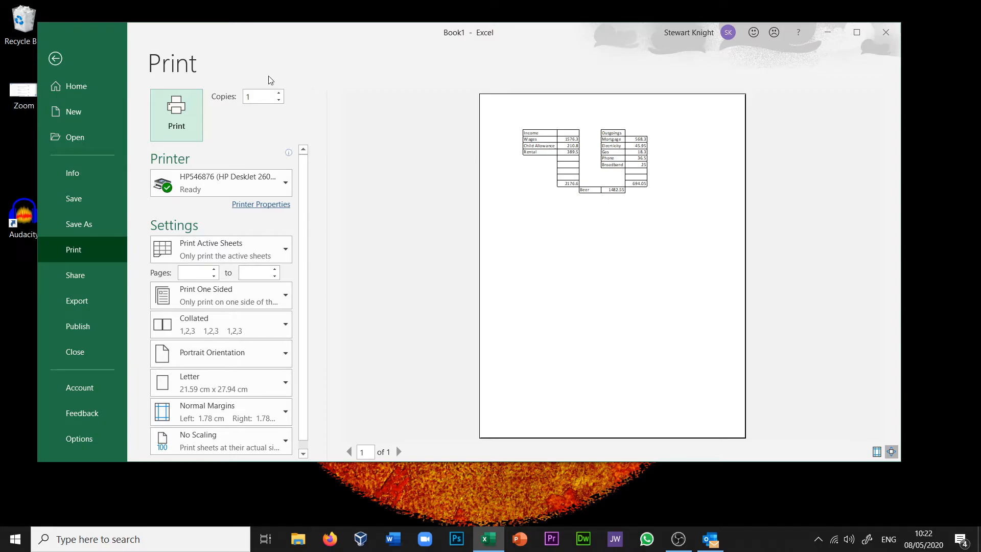
pyautogui.click(54, 59)
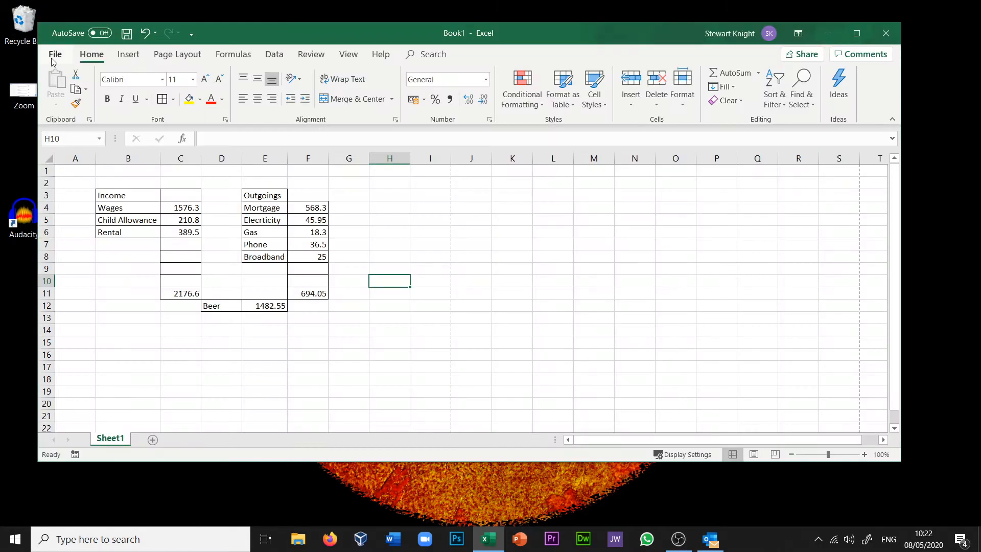
# Fill the income block B3:C7 and the rest of its amounts column down to C11 with dark blue
pyautogui.moveTo(130, 194); pyautogui.dragTo(127, 231)
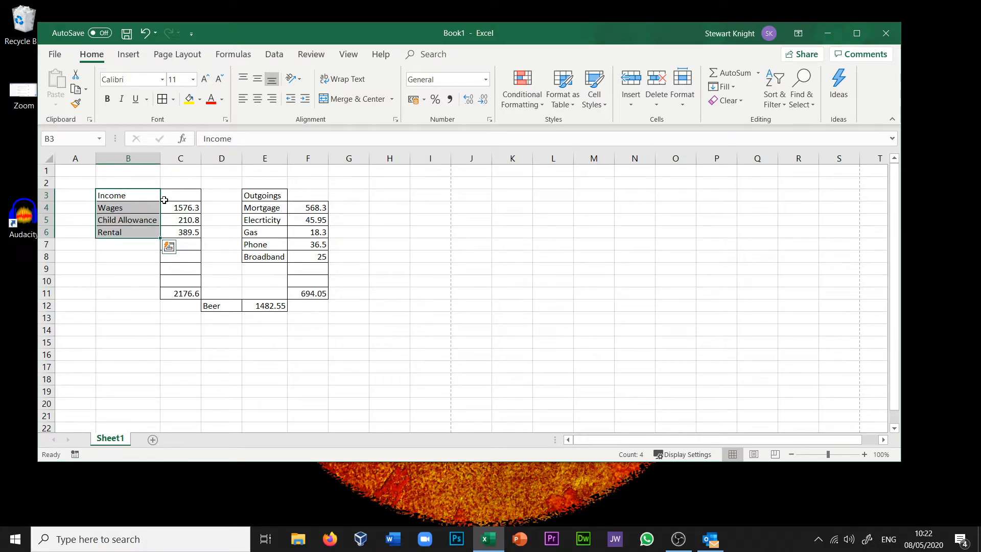
pyautogui.moveTo(173, 192); pyautogui.dragTo(180, 240)
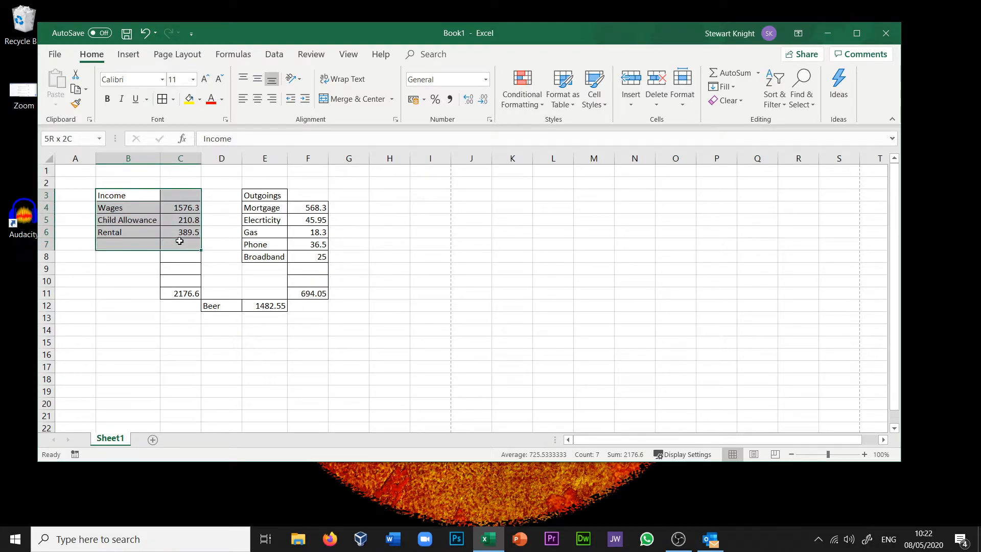
pyautogui.click(202, 103)
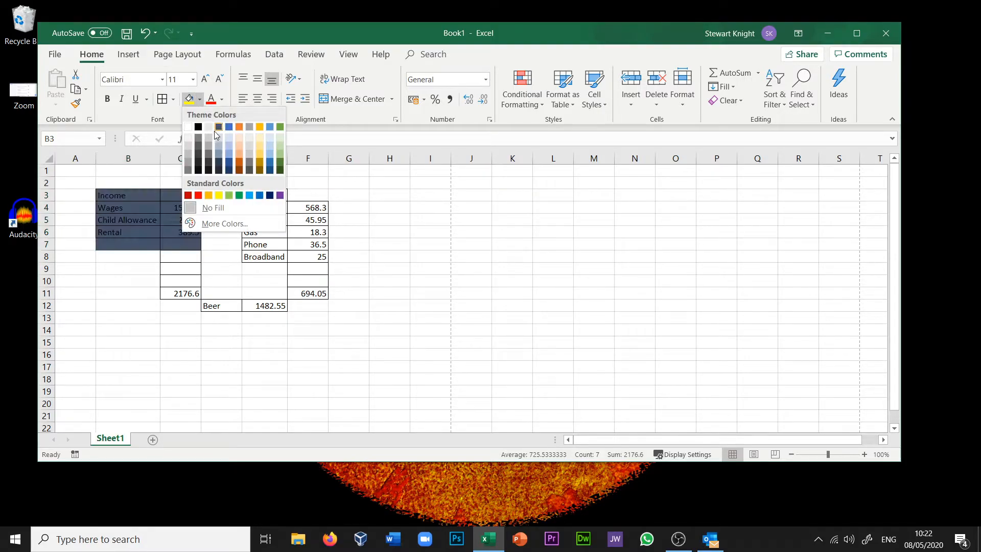
pyautogui.click(229, 162)
pyautogui.moveTo(193, 194); pyautogui.dragTo(186, 294)
pyautogui.click(189, 98)
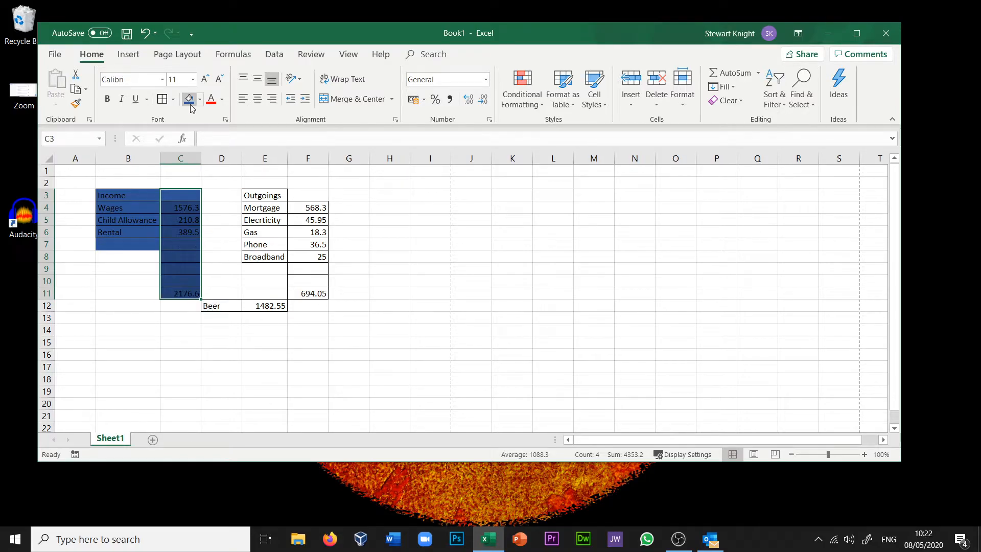
# Change the font colour of the income cells C3:C11 and B3:B7 to white
pyautogui.click(223, 100)
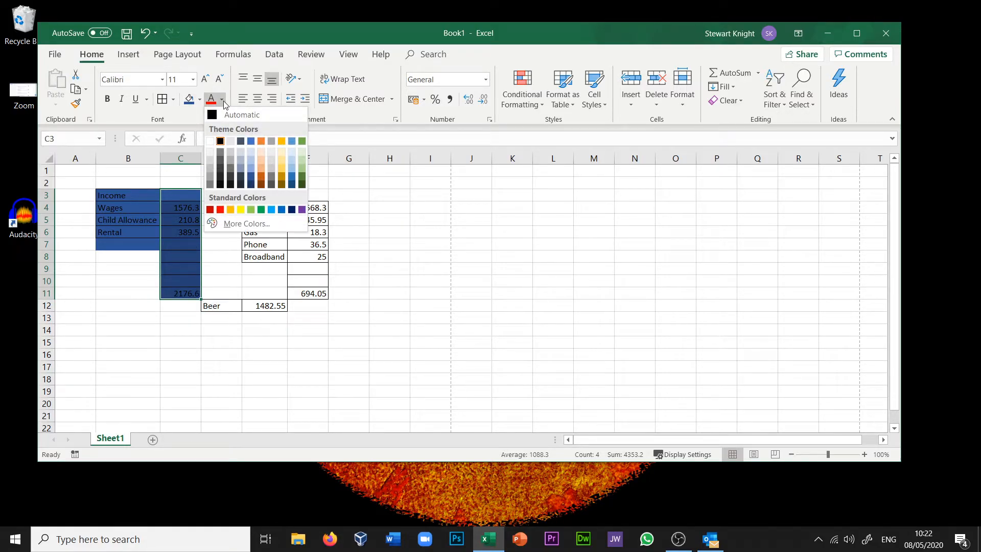
pyautogui.click(210, 141)
pyautogui.moveTo(111, 195); pyautogui.dragTo(117, 236)
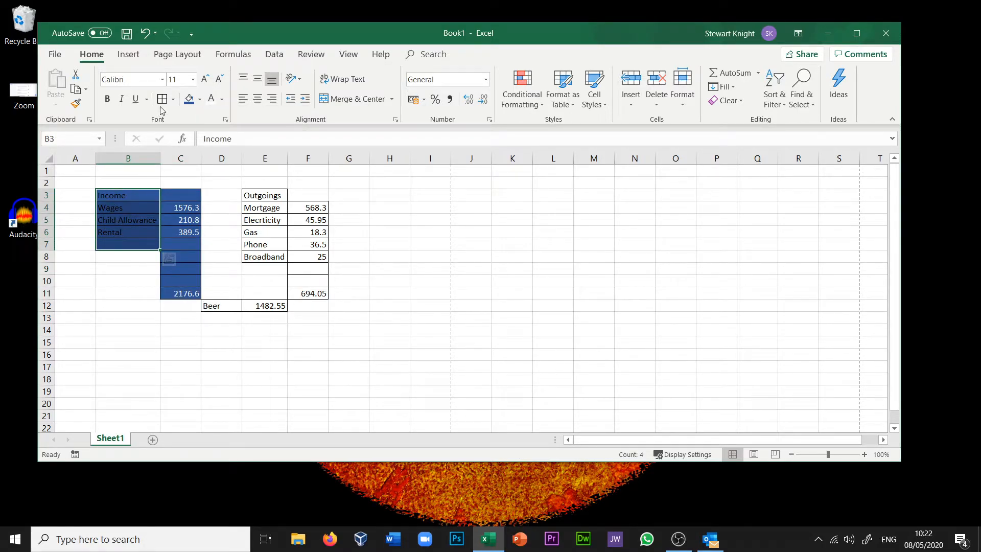
pyautogui.click(212, 101)
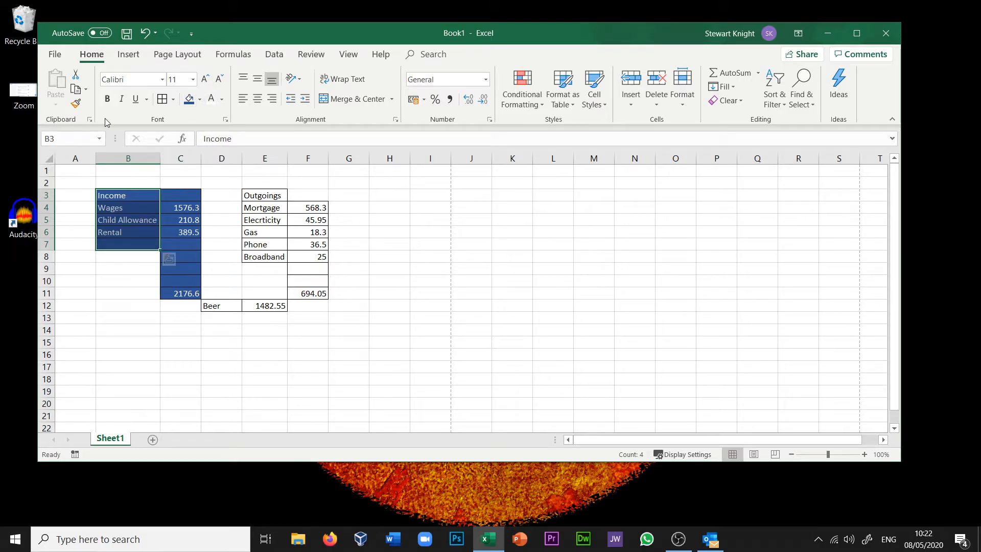
# Make the text in the income cells B3:B7 and C3:C11 bold
pyautogui.click(108, 100)
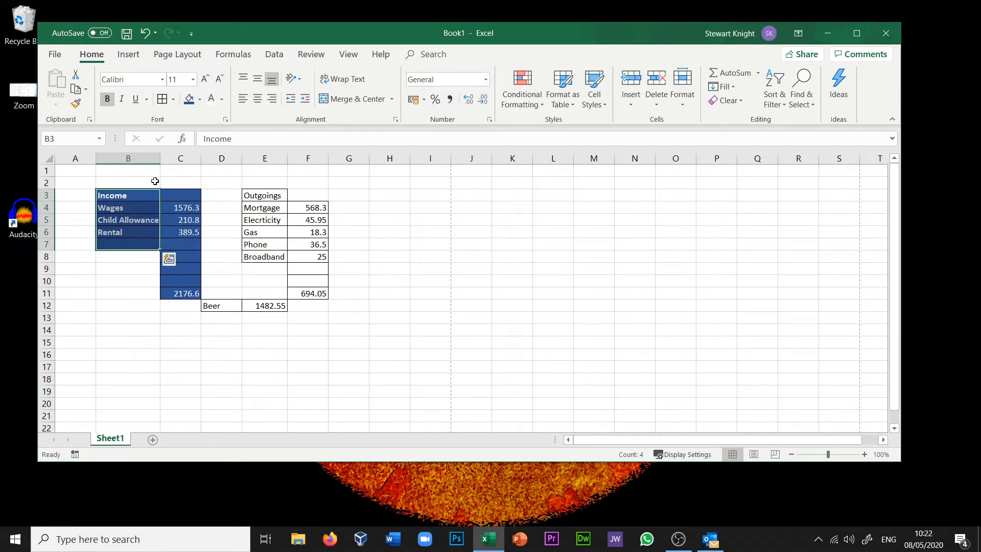
pyautogui.moveTo(176, 196); pyautogui.dragTo(186, 295)
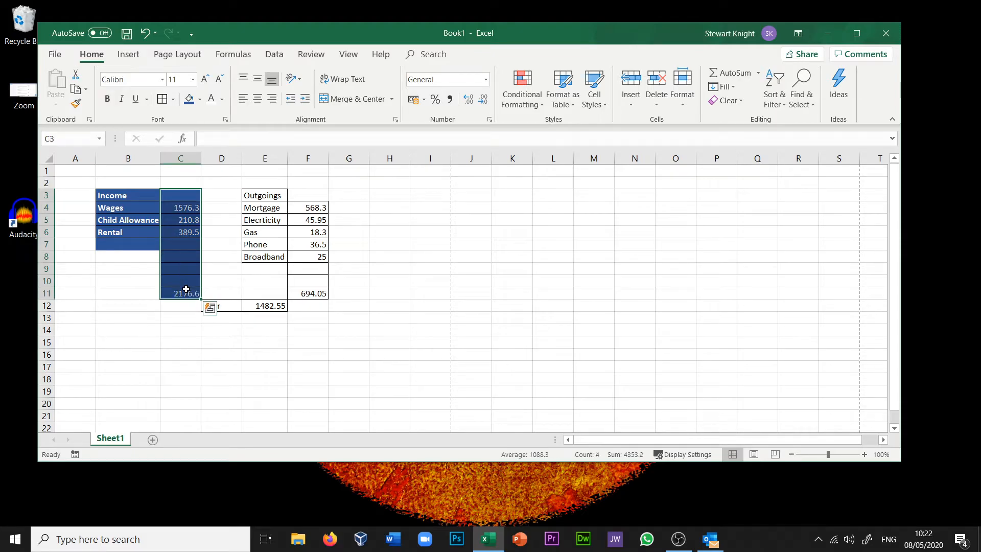
pyautogui.click(108, 99)
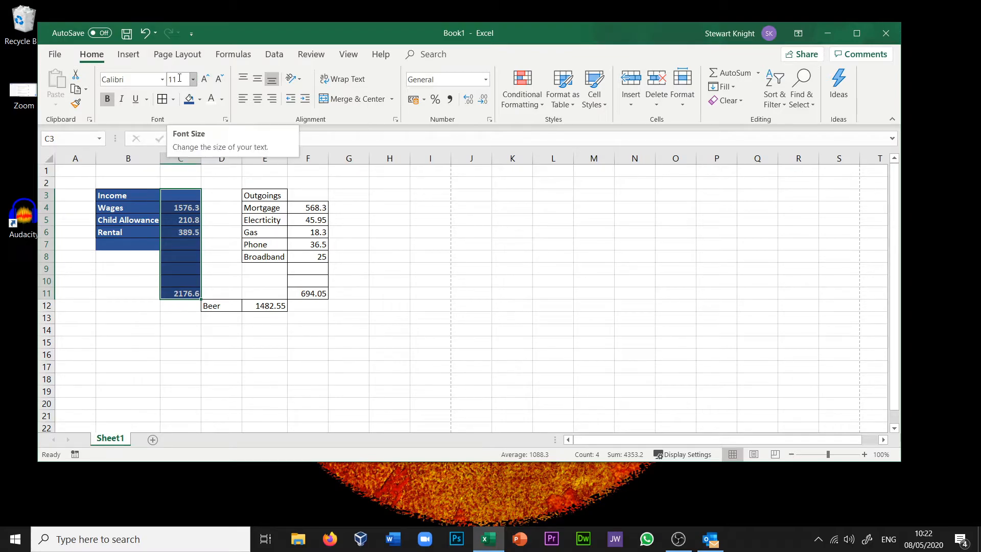
# Fill the outgoings labels E3:E8 and the amounts F4:F11 with light green
pyautogui.moveTo(260, 191); pyautogui.dragTo(271, 255)
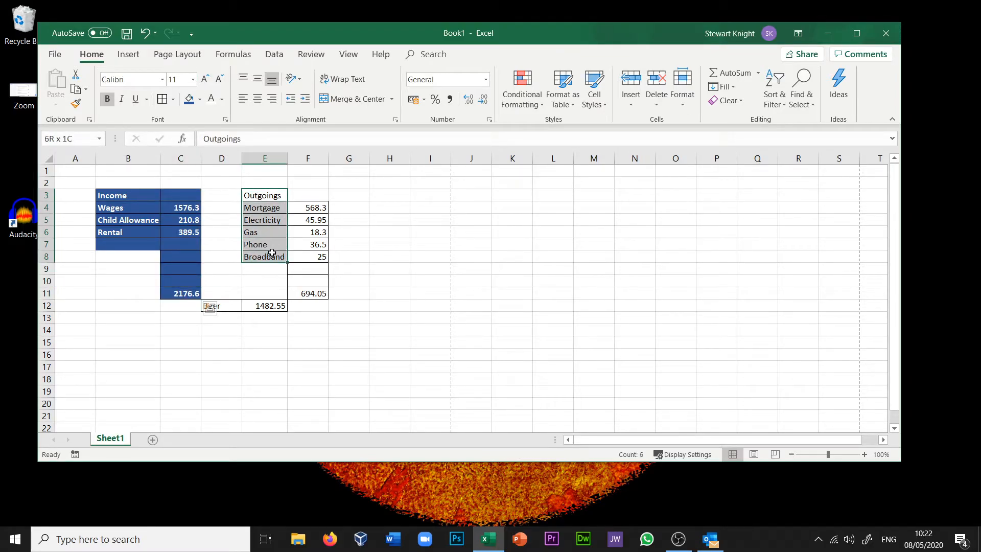
pyautogui.click(199, 99)
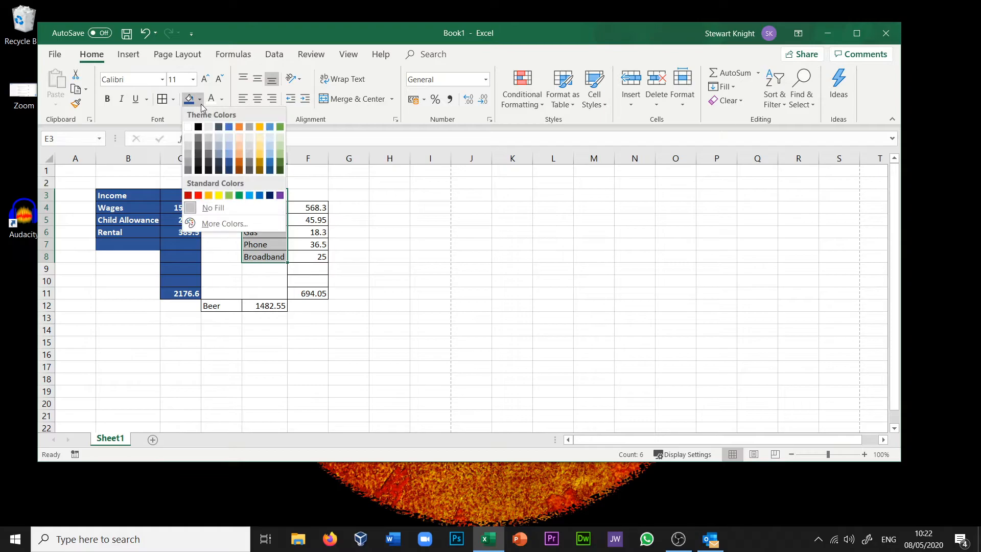
pyautogui.click(280, 152)
pyautogui.moveTo(308, 209); pyautogui.dragTo(314, 294)
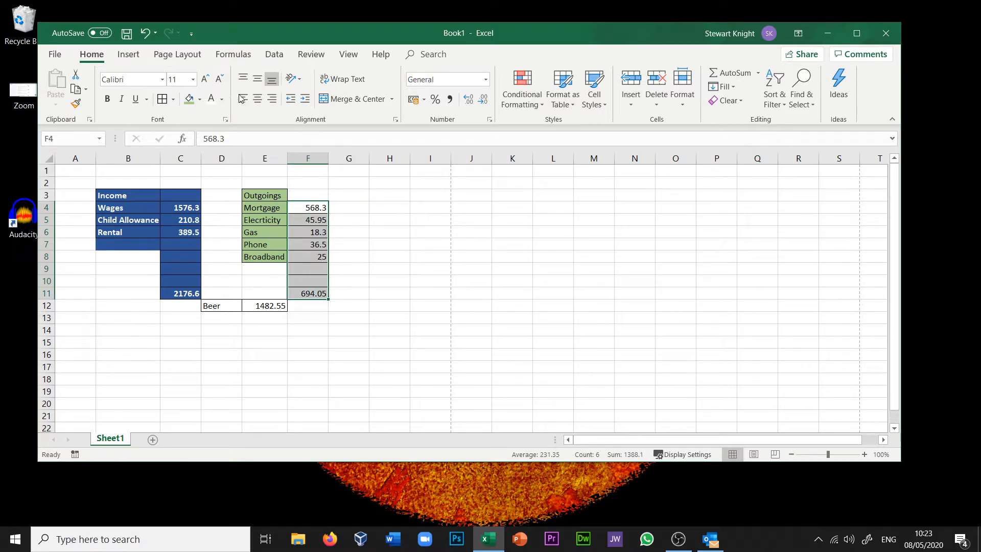
pyautogui.click(190, 99)
pyautogui.click(390, 257)
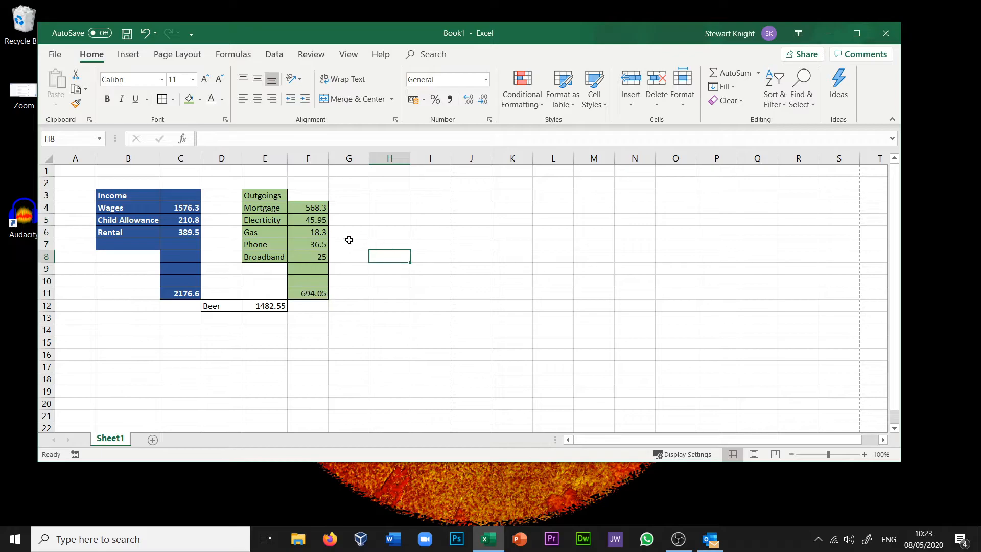
# Add a Car entry in E9 of the outgoings with an amount of 2000 in F9
pyautogui.click(268, 270)
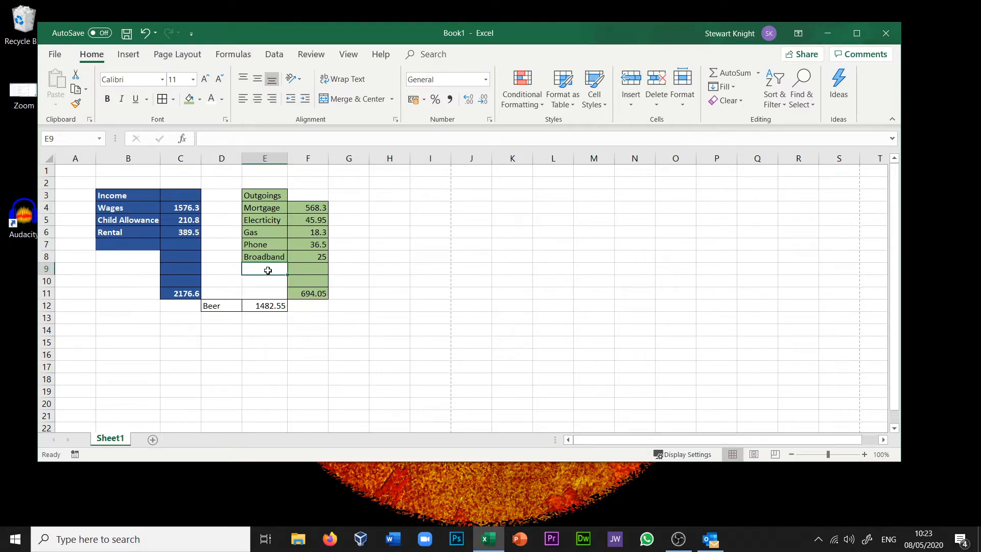
pyautogui.write('Car')
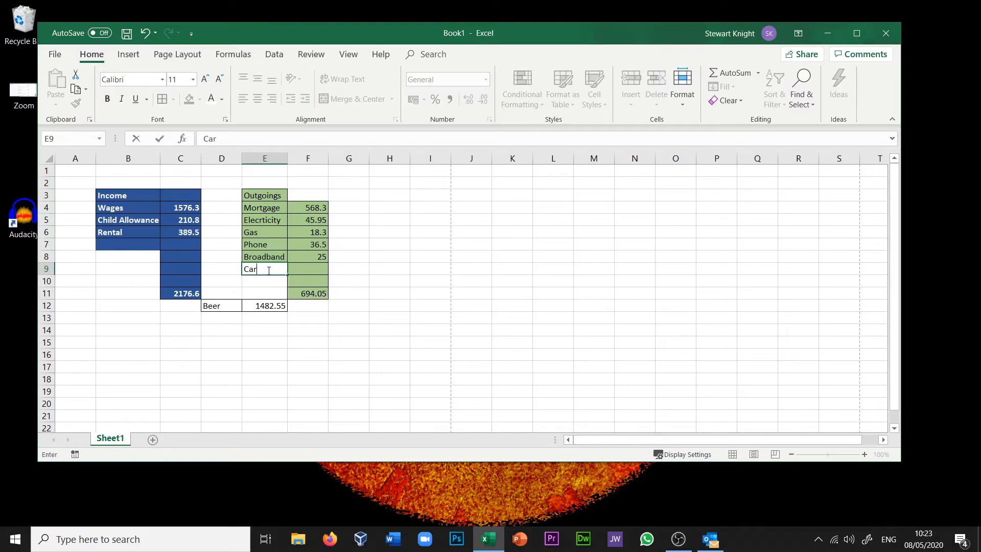
pyautogui.press('Tab')
pyautogui.write('2000')
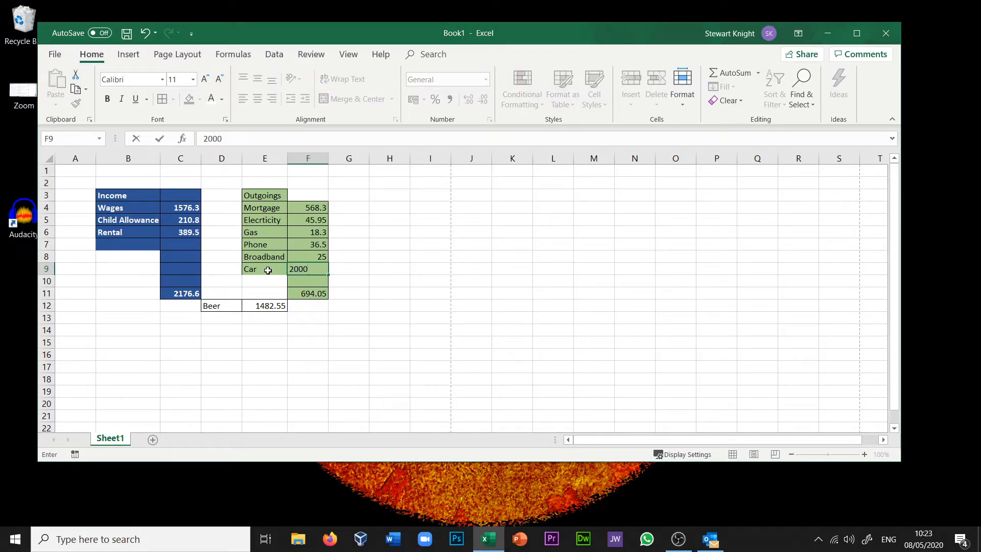
pyautogui.press('Return')
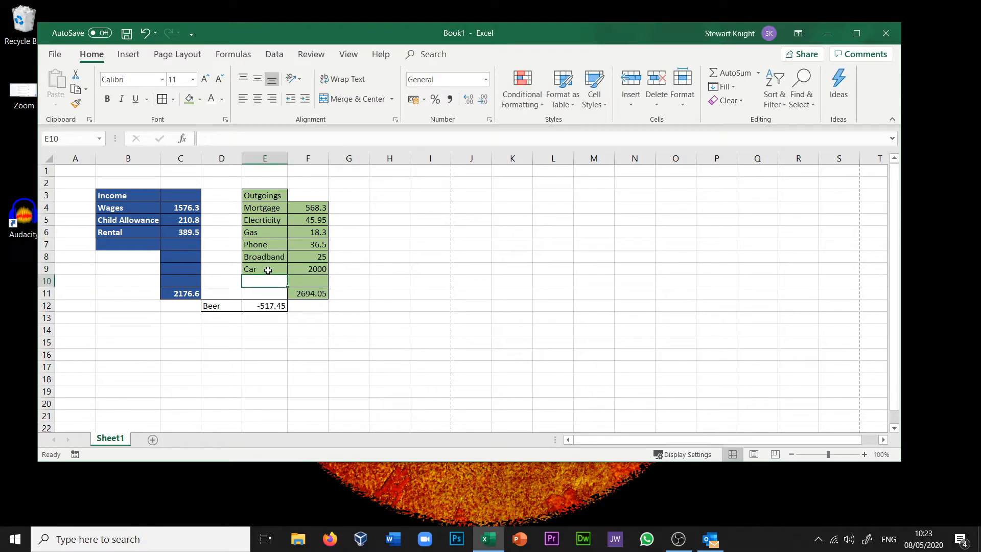
pyautogui.click(264, 306)
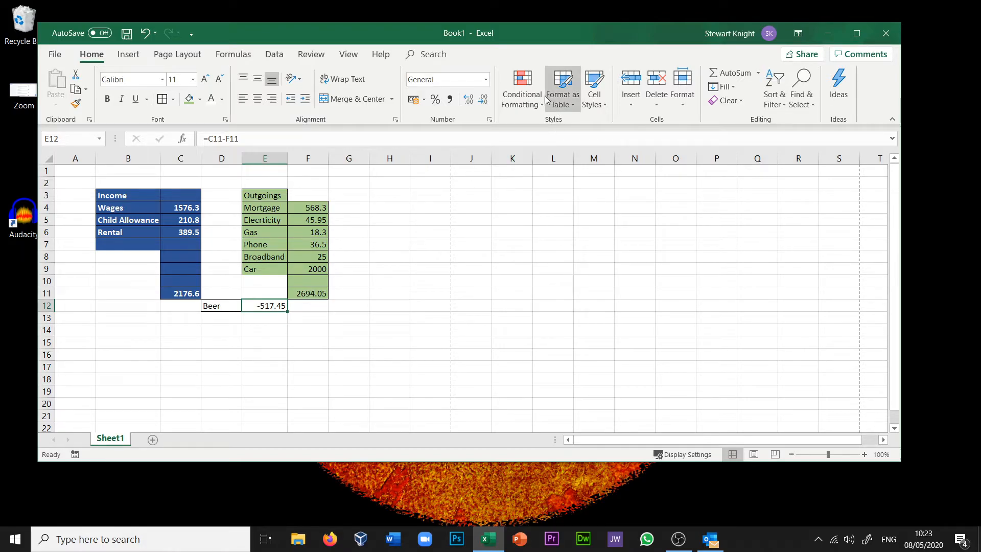
pyautogui.click(532, 85)
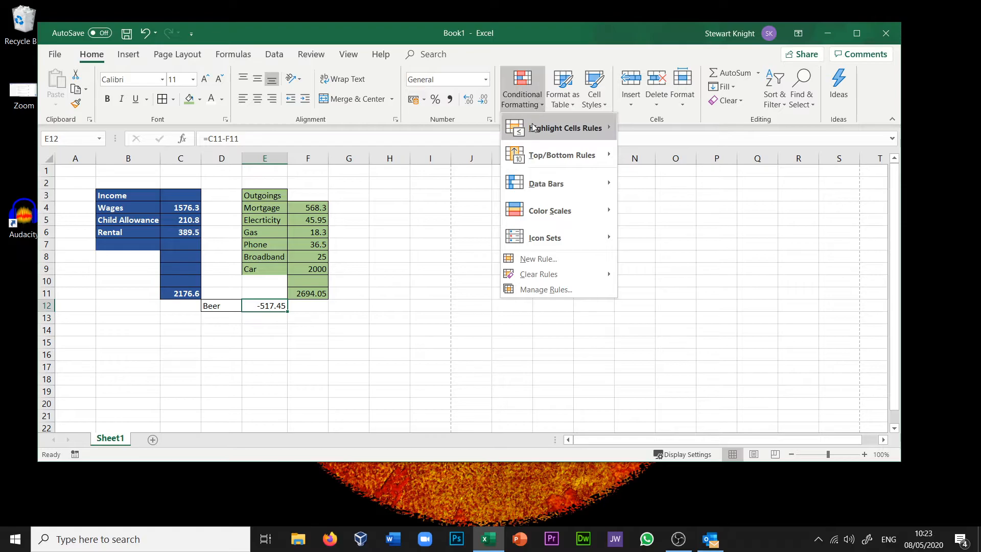
pyautogui.moveTo(533, 128)
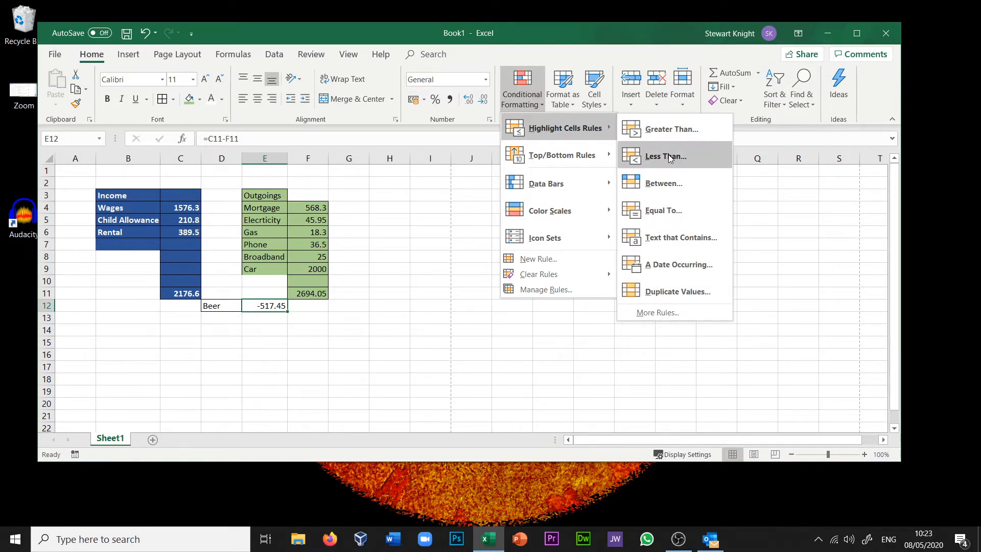
pyautogui.press('Escape')
pyautogui.press('Escape')
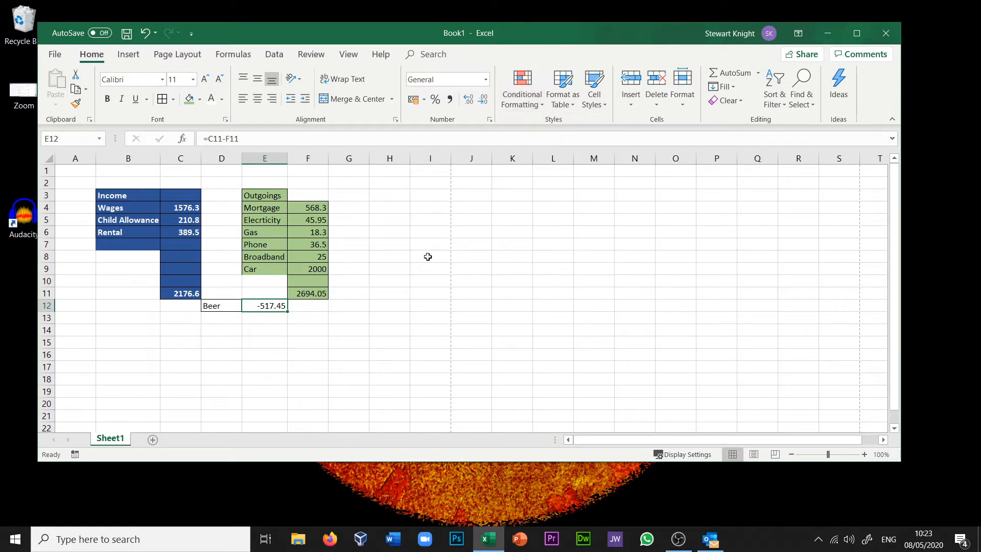
# Add conditional formatting to the balance cell E12 that applies Light Red Fill with Dark Red Text to values less than 0
pyautogui.click(516, 81)
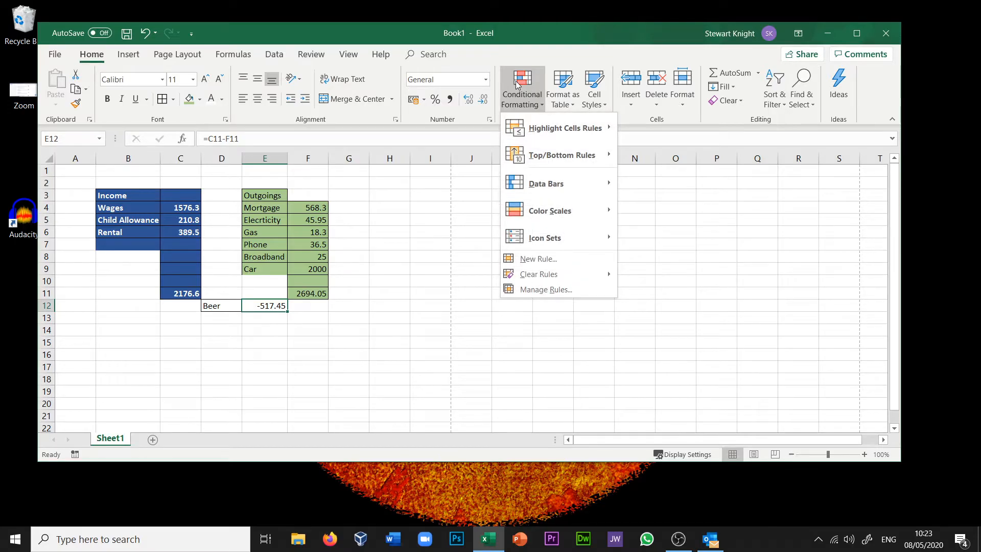
pyautogui.moveTo(537, 127)
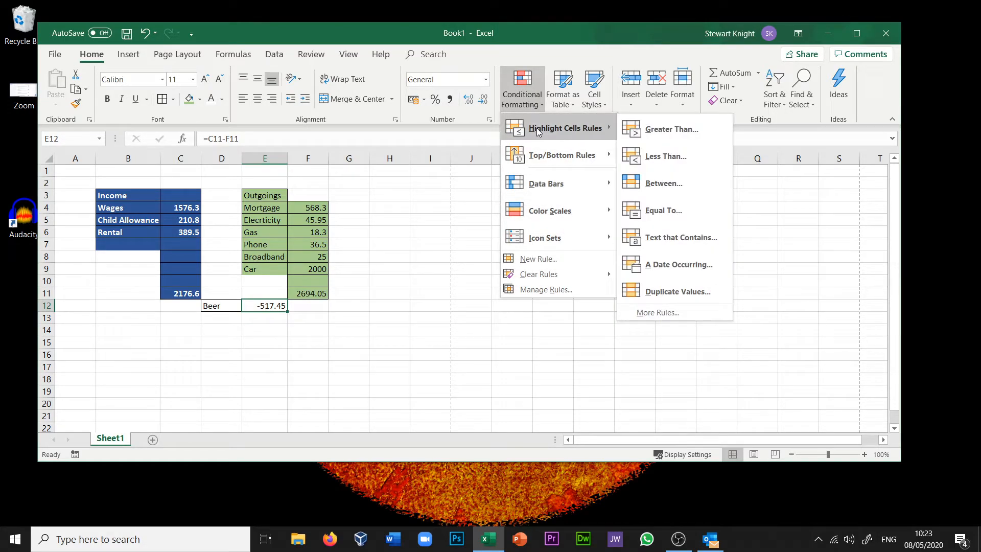
pyautogui.click(726, 158)
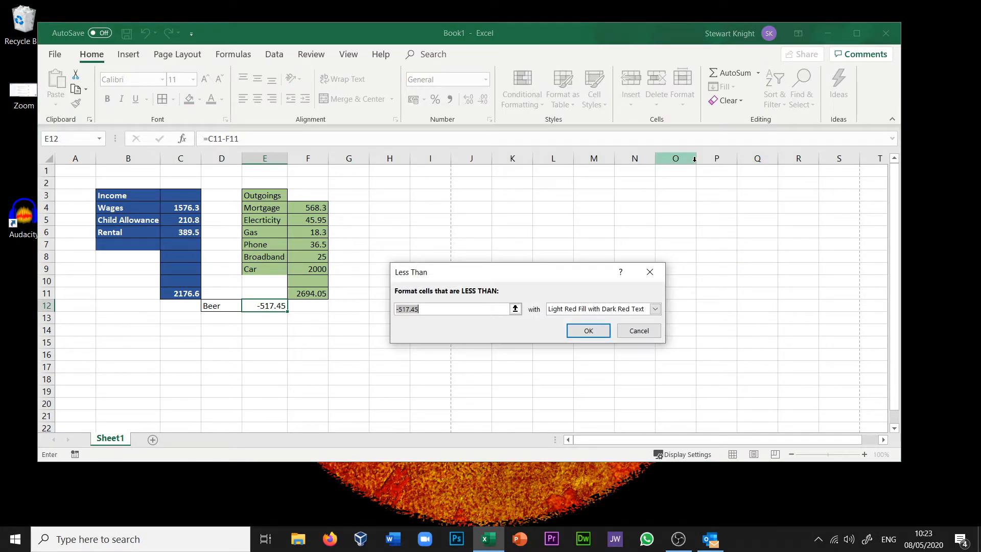
pyautogui.write('0')
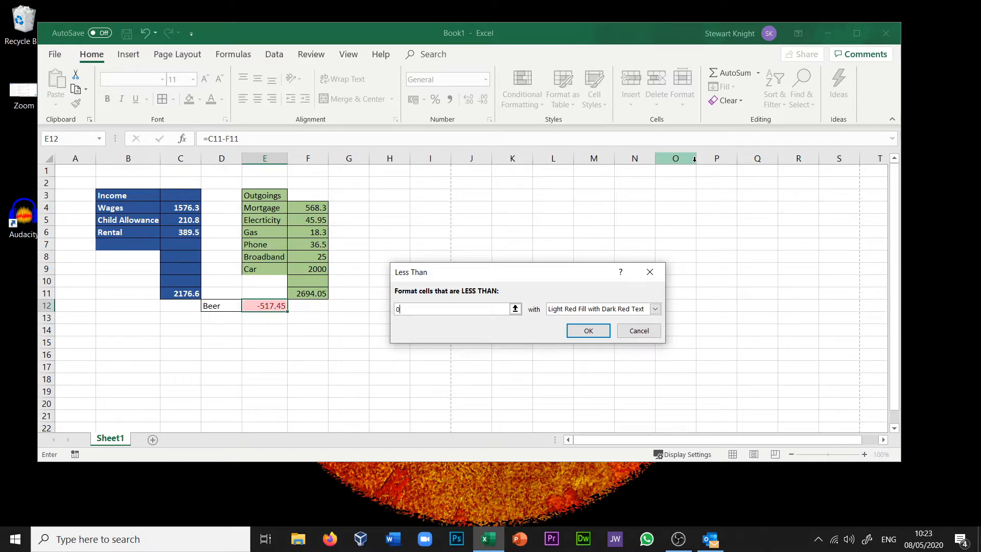
pyautogui.click(602, 332)
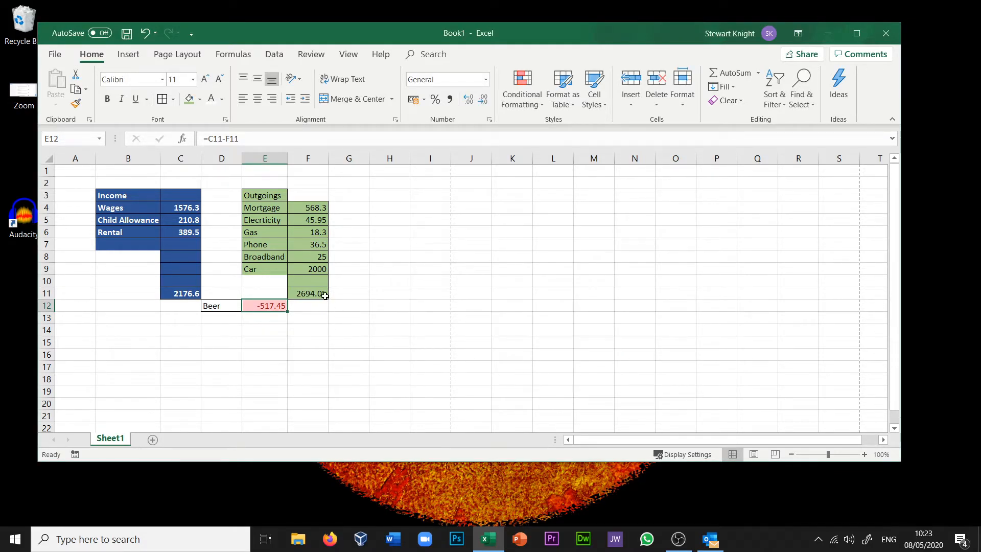
# Clear the Car amount in F9
pyautogui.click(317, 270)
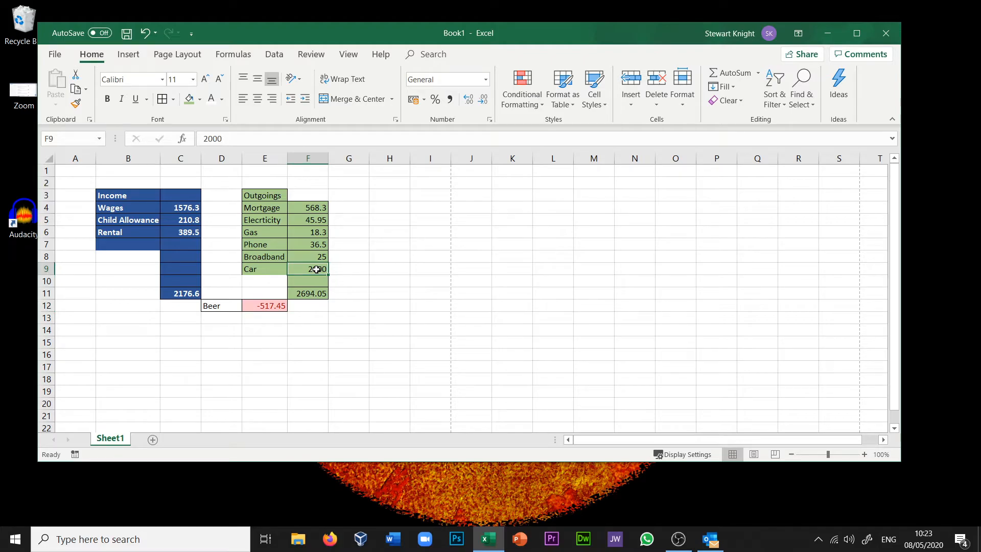
pyautogui.press('BackSpace')
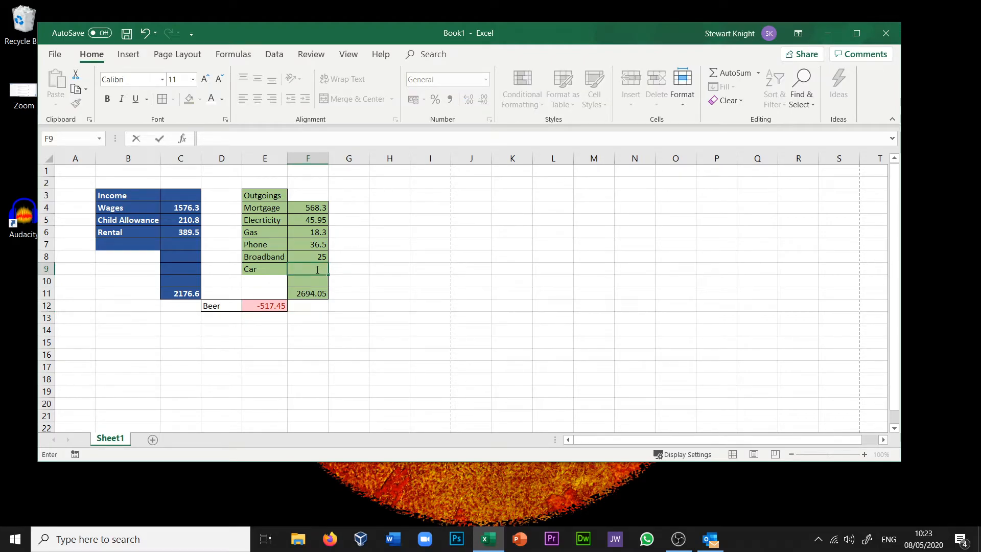
pyautogui.press('Return')
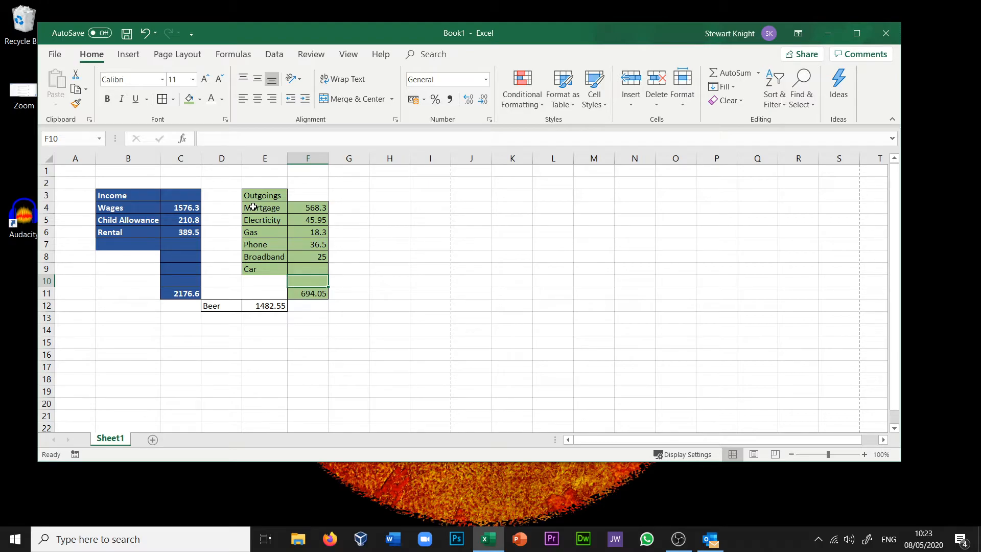
# Insert a 3-D column chart of the outgoings in E4:F8, from Mortgage to Broadband
pyautogui.moveTo(253, 206); pyautogui.dragTo(303, 257)
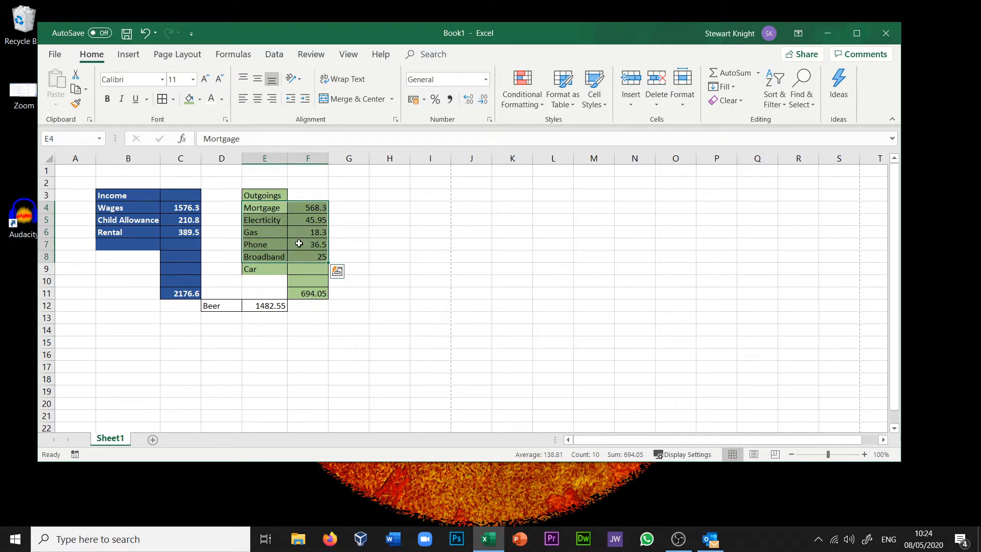
pyautogui.click(125, 54)
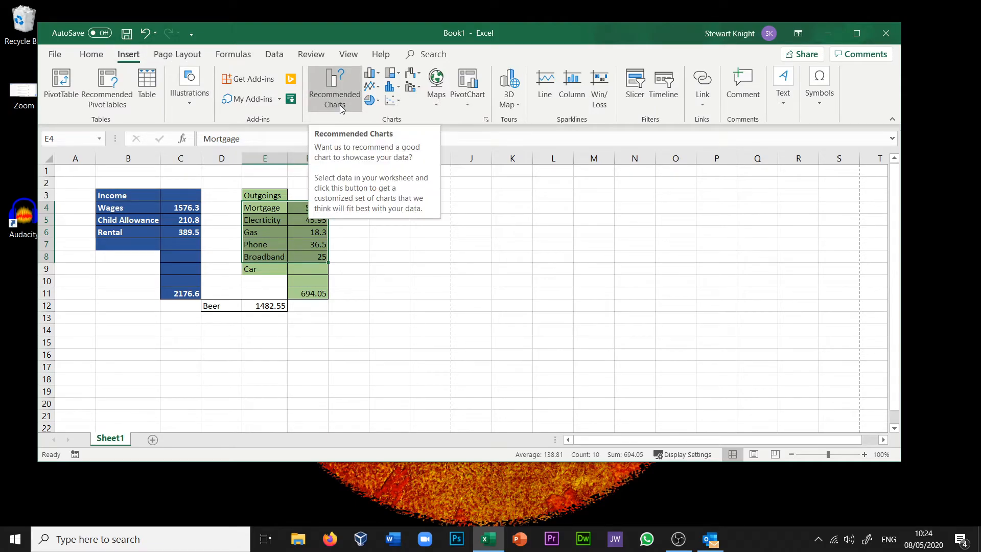
pyautogui.click(378, 102)
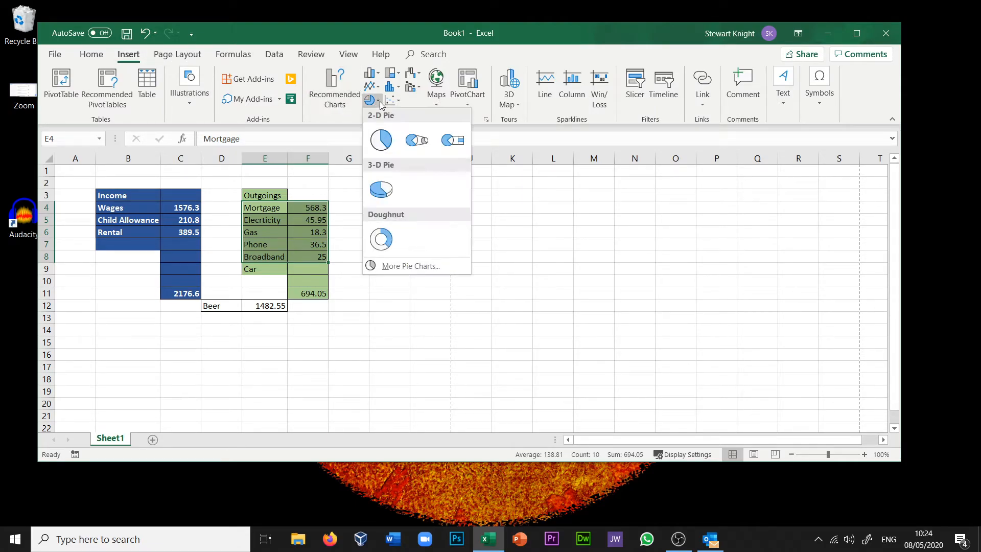
pyautogui.click(380, 103)
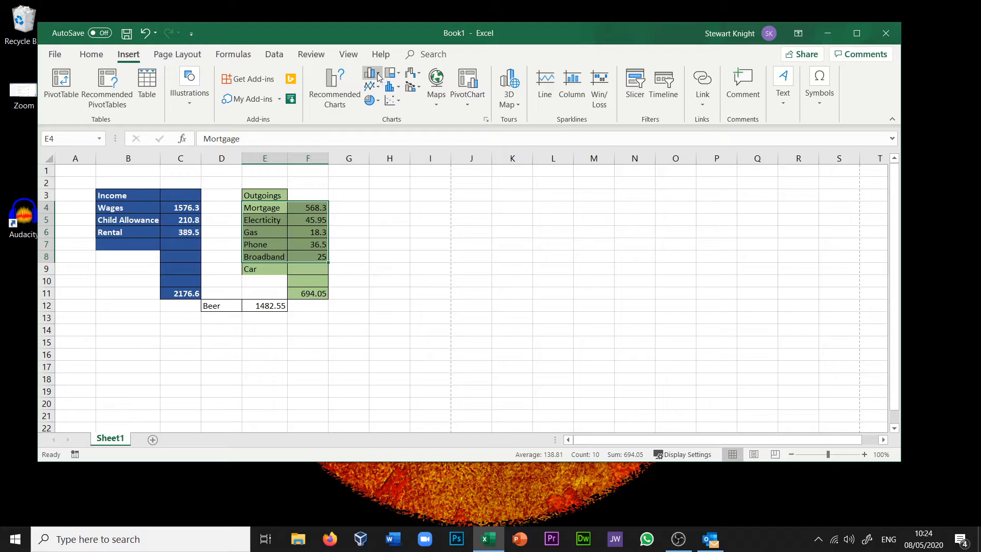
pyautogui.click(379, 77)
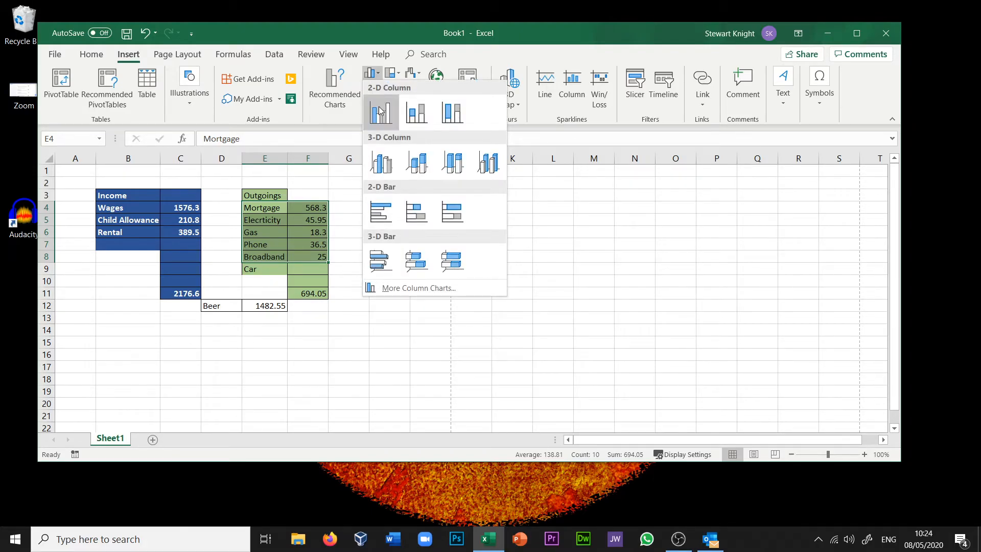
pyautogui.click(380, 164)
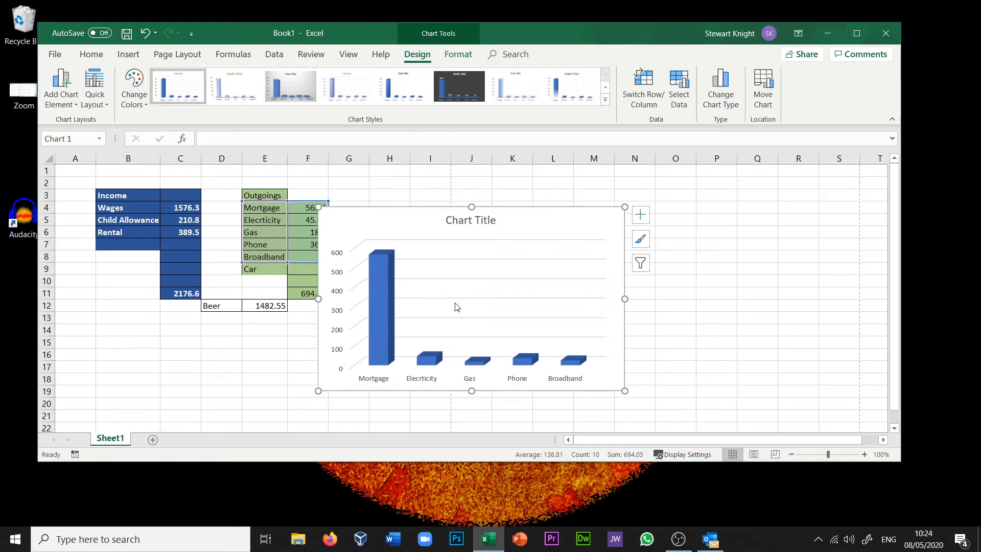
# Change the column chart's title to Outgoings
pyautogui.click(471, 221)
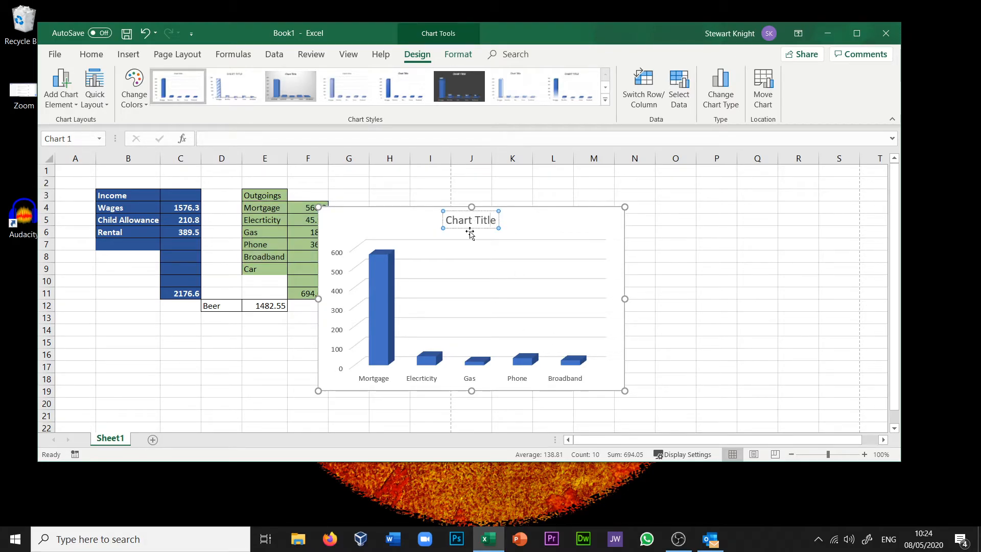
pyautogui.press('BackSpace')
pyautogui.press('BackSpace')
pyautogui.press('BackSpace')
pyautogui.press('BackSpace')
pyautogui.press('BackSpace')
pyautogui.press('BackSpace')
pyautogui.press('BackSpace')
pyautogui.press('BackSpace')
pyautogui.press('BackSpace')
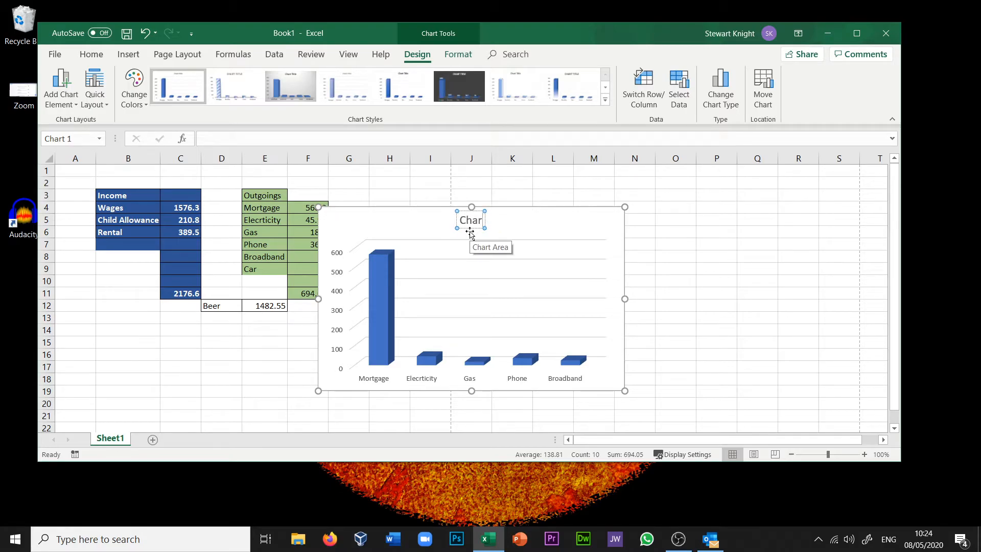
pyautogui.press('BackSpace')
pyautogui.press('BackSpace')
pyautogui.write('Outgpo')
pyautogui.press('BackSpace')
pyautogui.press('BackSpace')
pyautogui.write('oing')
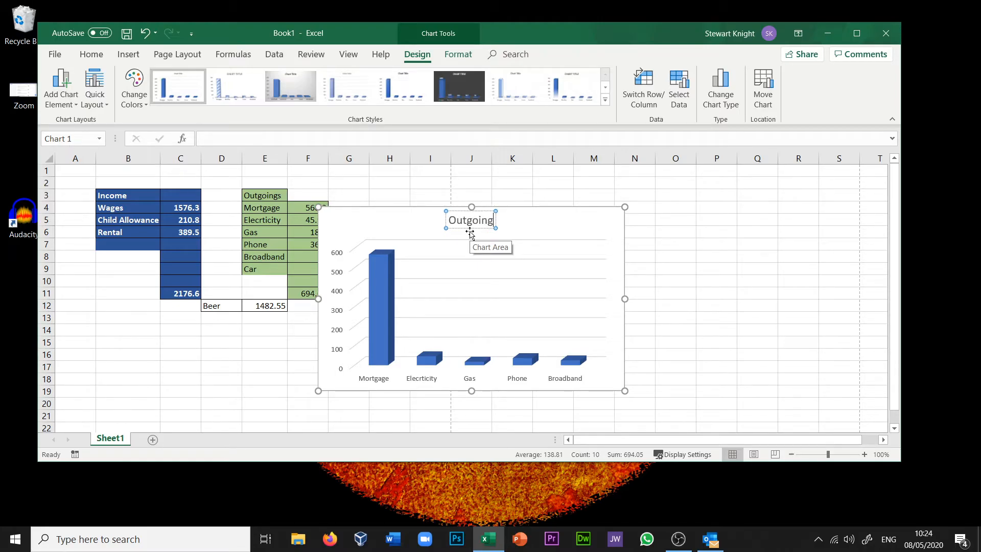
pyautogui.write('s')
pyautogui.click(556, 243)
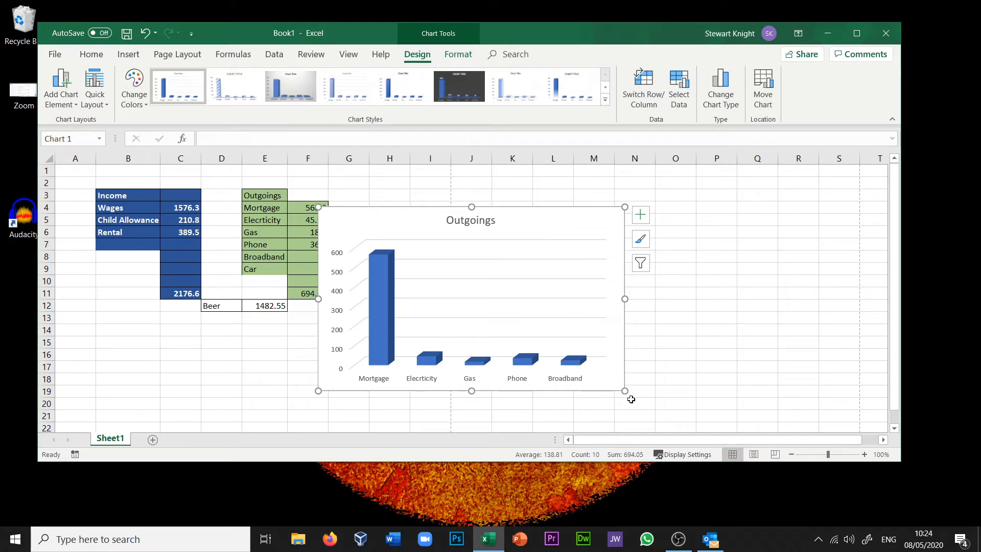
# Enlarge the Outgoings chart and move it clear of the budget data so it spans about H3 to S20
pyautogui.moveTo(625, 392); pyautogui.dragTo(703, 423)
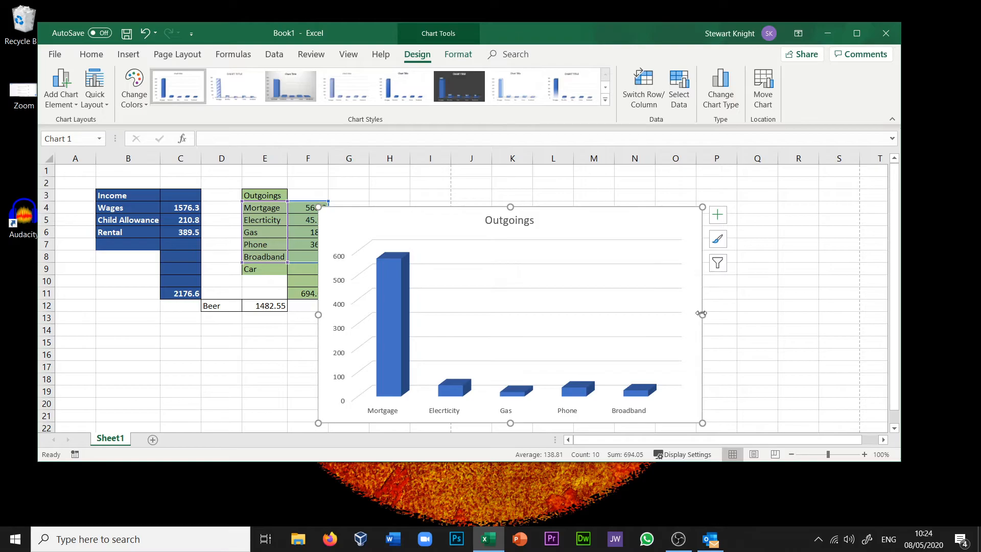
pyautogui.moveTo(702, 314); pyautogui.dragTo(756, 313)
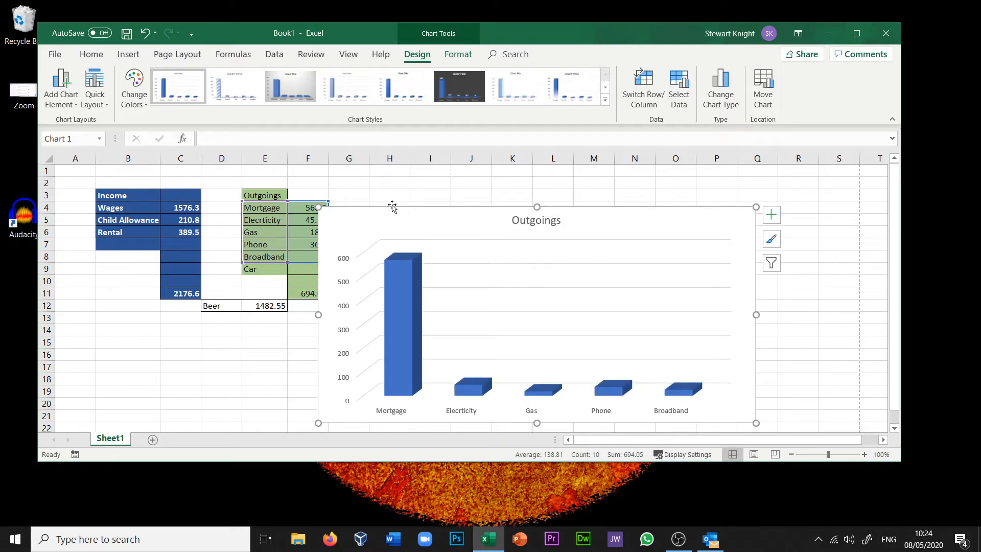
pyautogui.moveTo(444, 210); pyautogui.dragTo(517, 192)
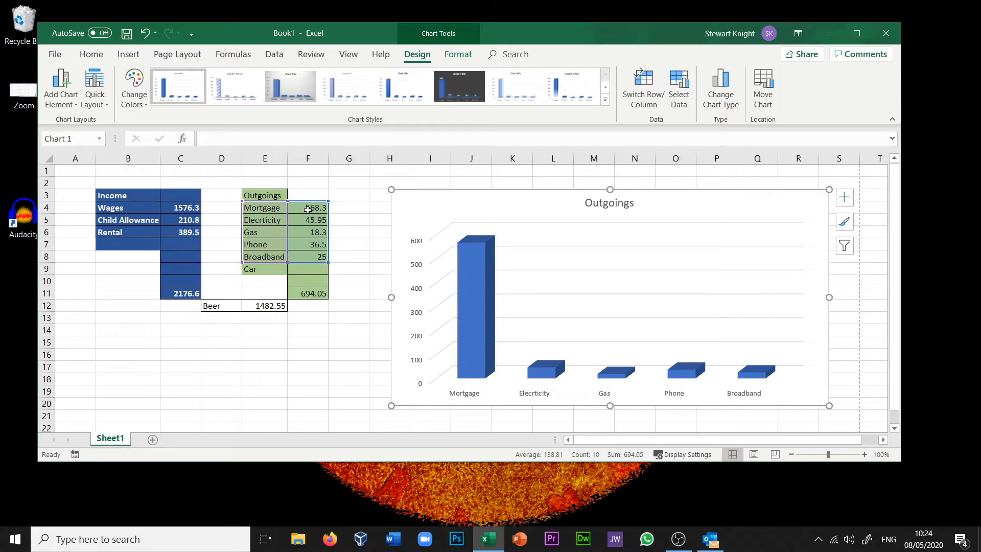
# Set the Mortgage amount in F4 to 200 and the electricity amount in F5 to 112
pyautogui.click(307, 209)
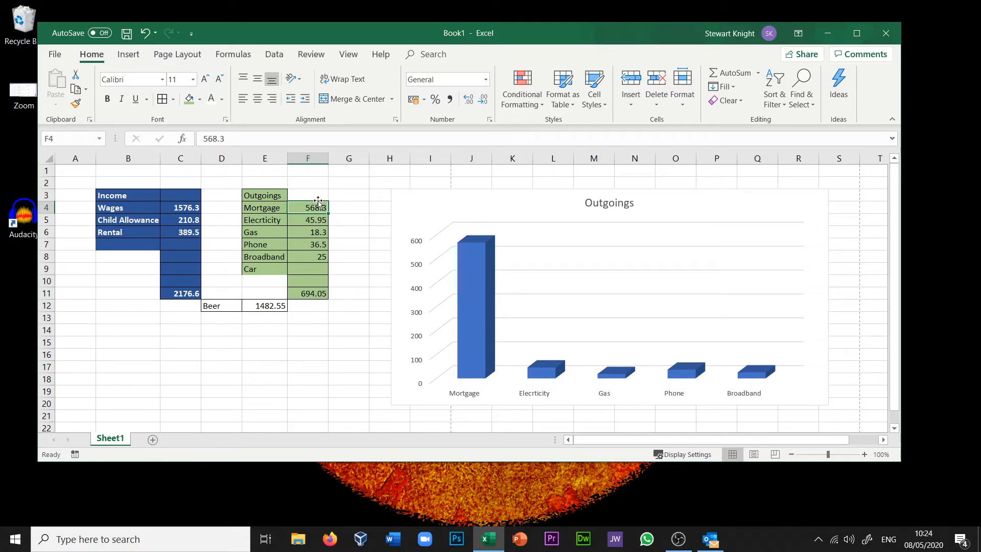
pyautogui.write('200')
pyautogui.press('Return')
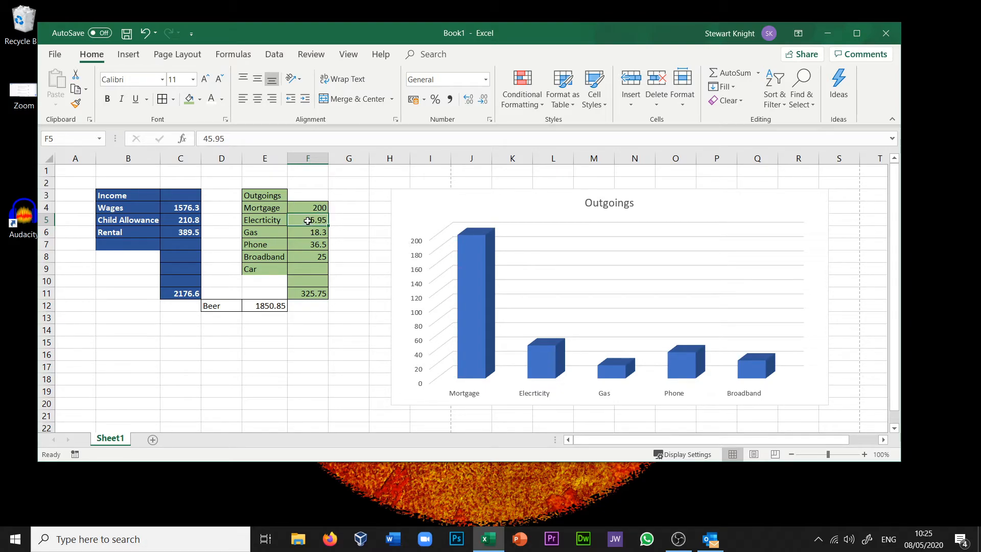
pyautogui.write('112')
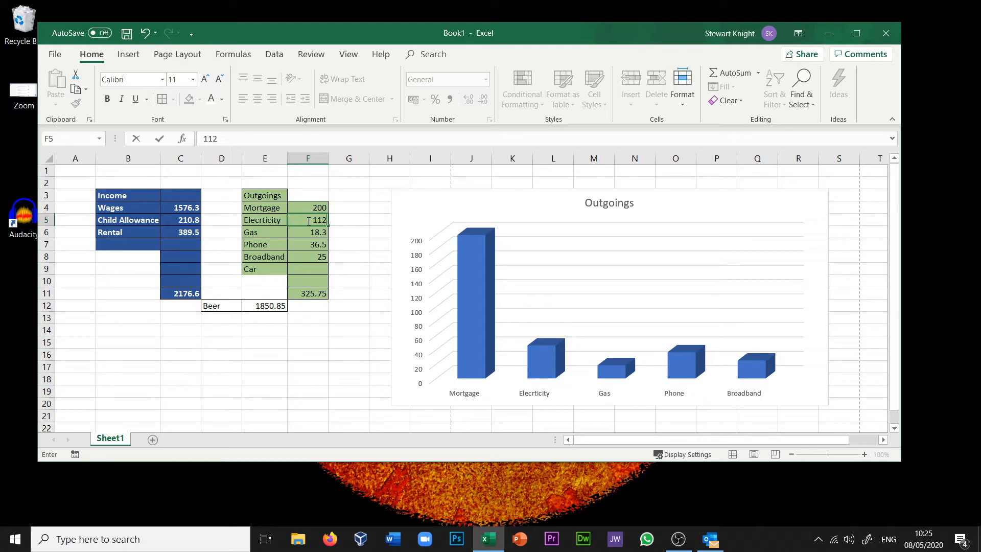
pyautogui.press('Return')
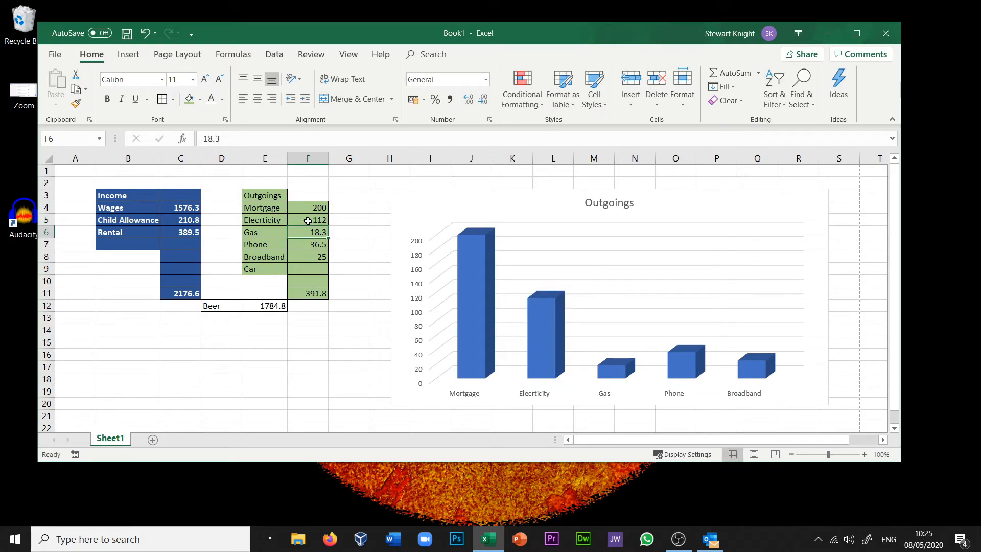
# Delete the Outgoings chart from the sheet
pyautogui.click(527, 189)
pyautogui.press('Delete')
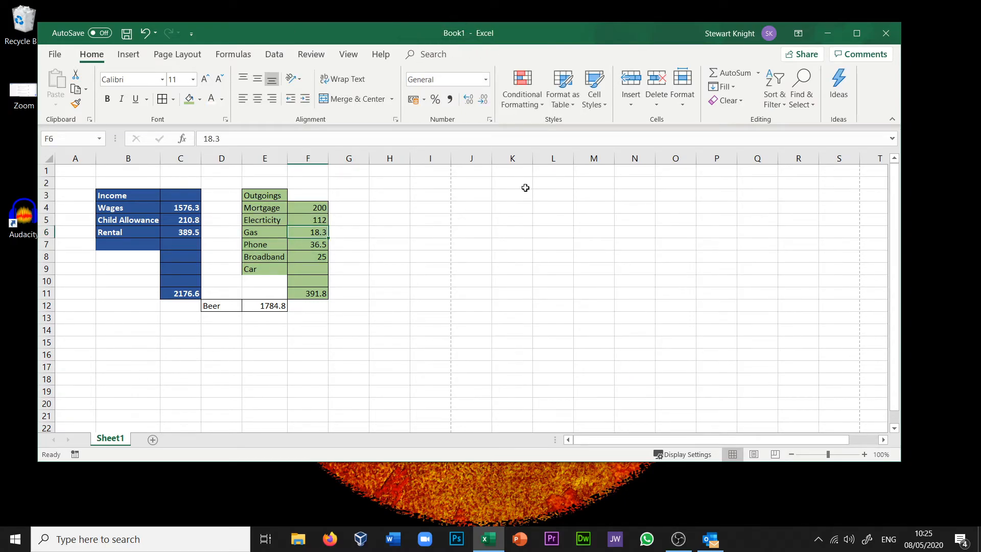
# Start saving the workbook under a new name, browsing to the Documents folder on this PC
pyautogui.click(55, 55)
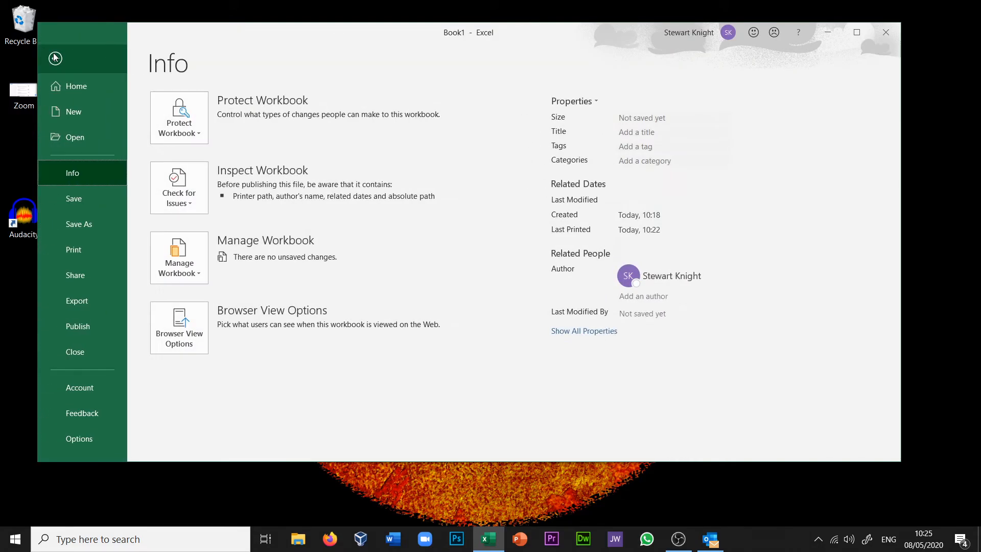
pyautogui.click(82, 226)
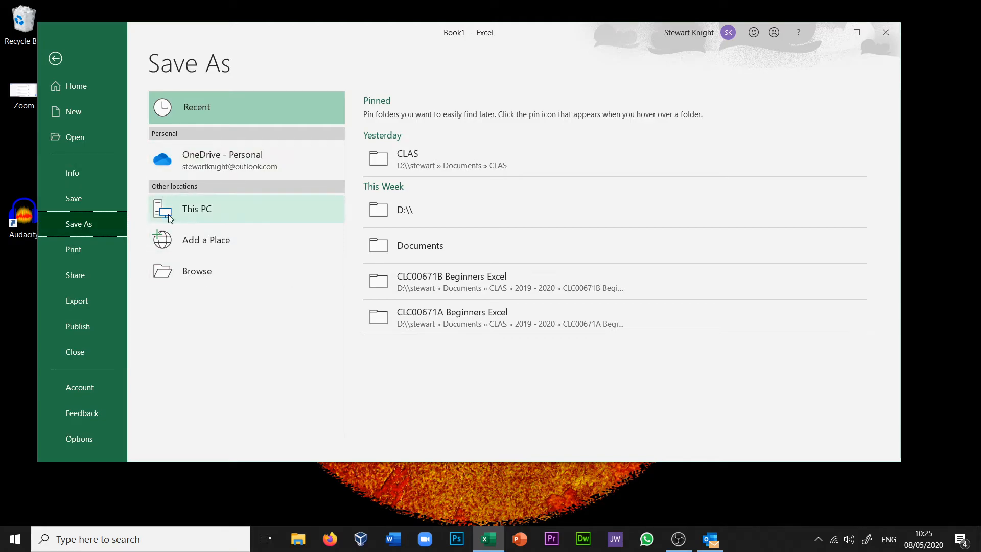
pyautogui.click(198, 212)
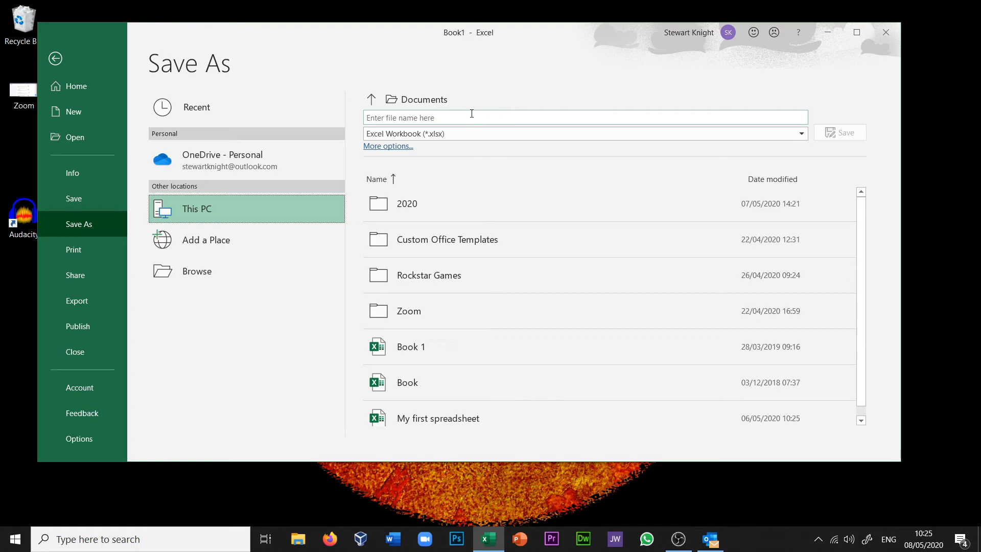
pyautogui.click(196, 273)
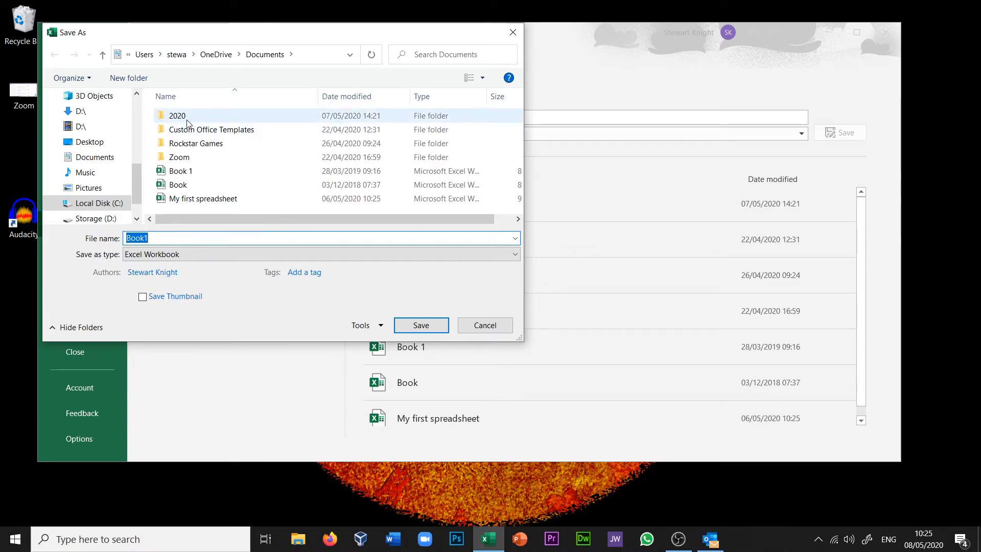
# Create a new folder named Monthly Outgoings inside the Documents folder
pyautogui.click(137, 80)
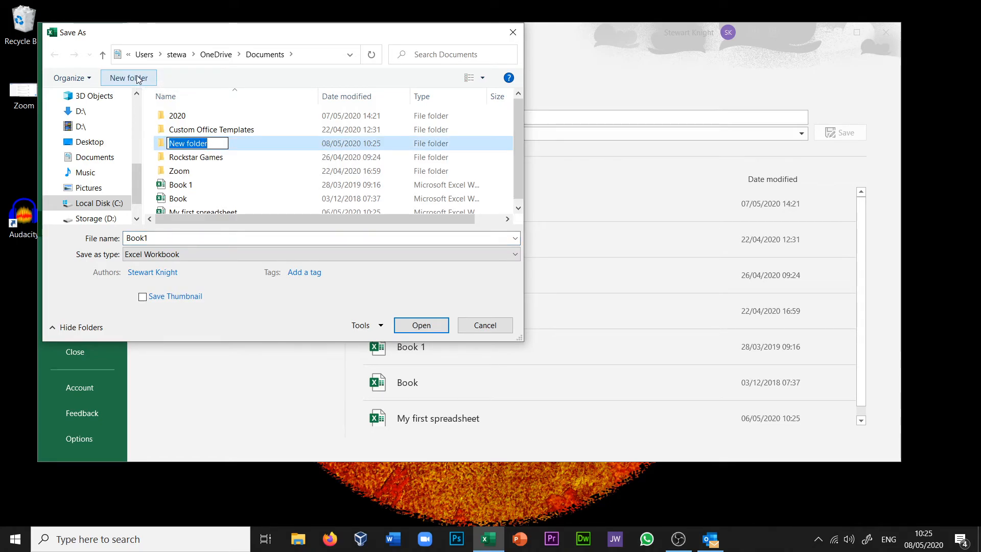
pyautogui.write('Mon')
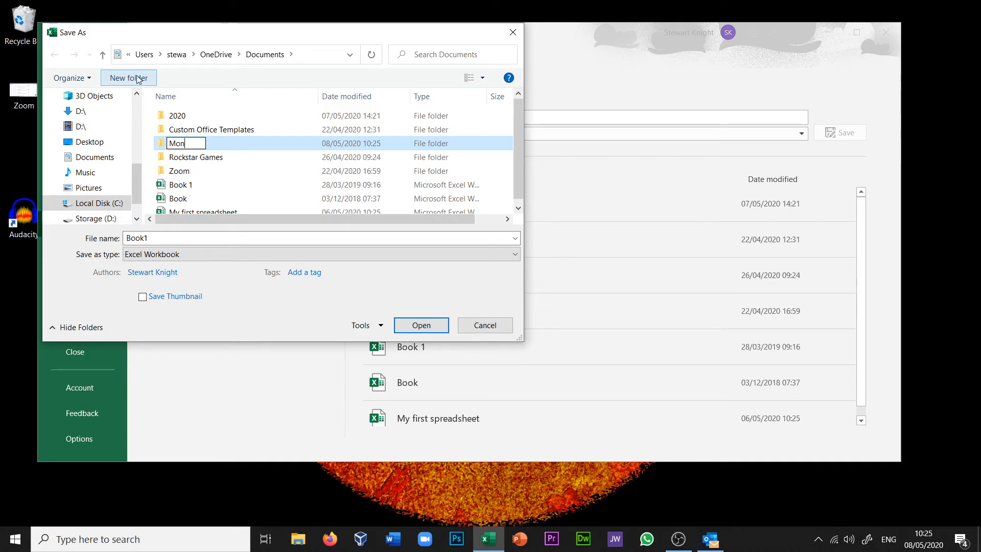
pyautogui.write('thly ')
pyautogui.write('O')
pyautogui.write('goingas')
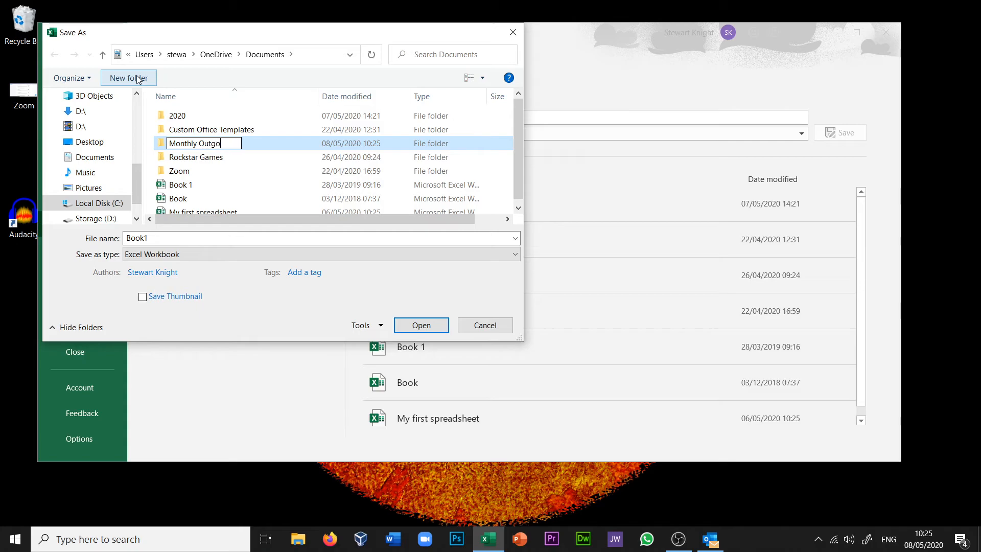
pyautogui.press('BackSpace')
pyautogui.press('BackSpace')
pyautogui.write('s')
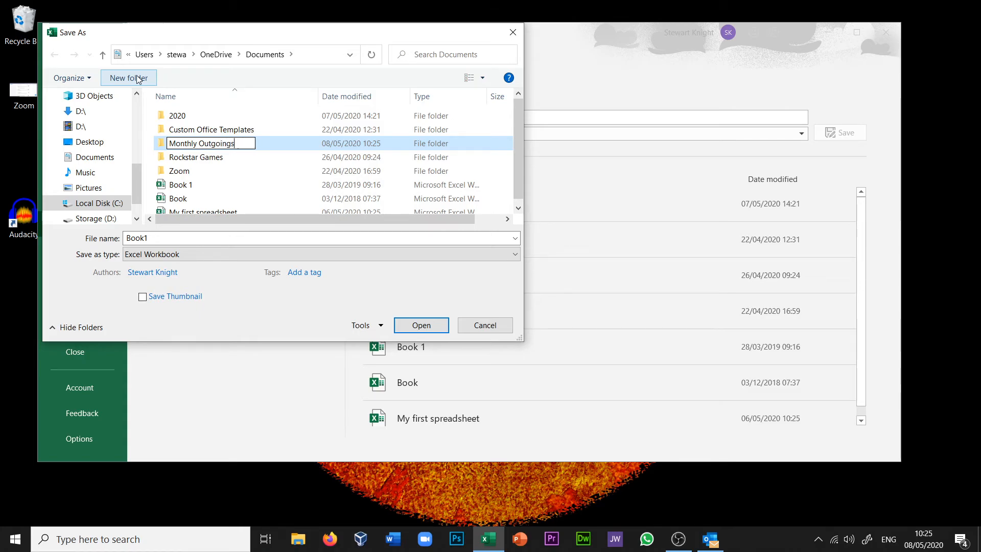
pyautogui.press('Return')
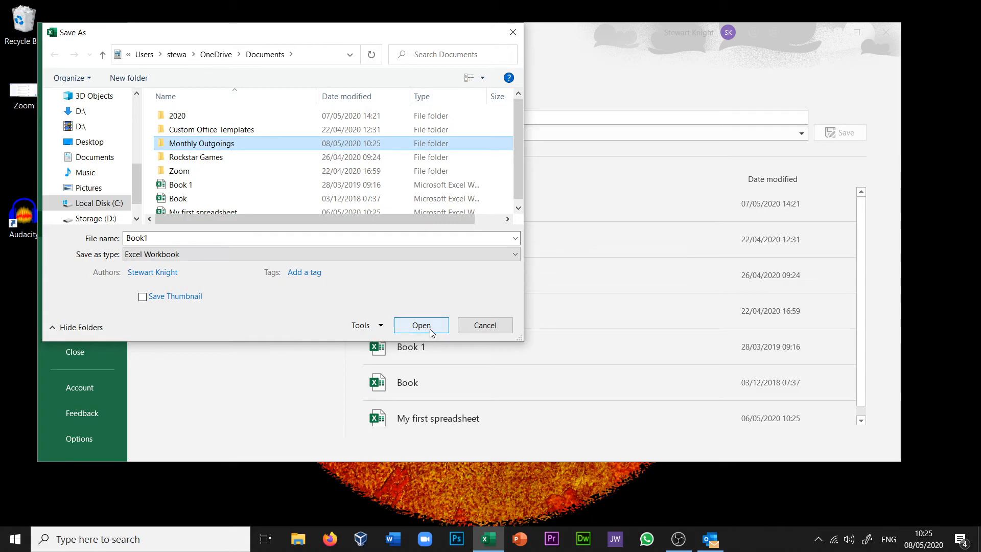
# Save the workbook as May in the Monthly Outgoings folder
pyautogui.click(430, 325)
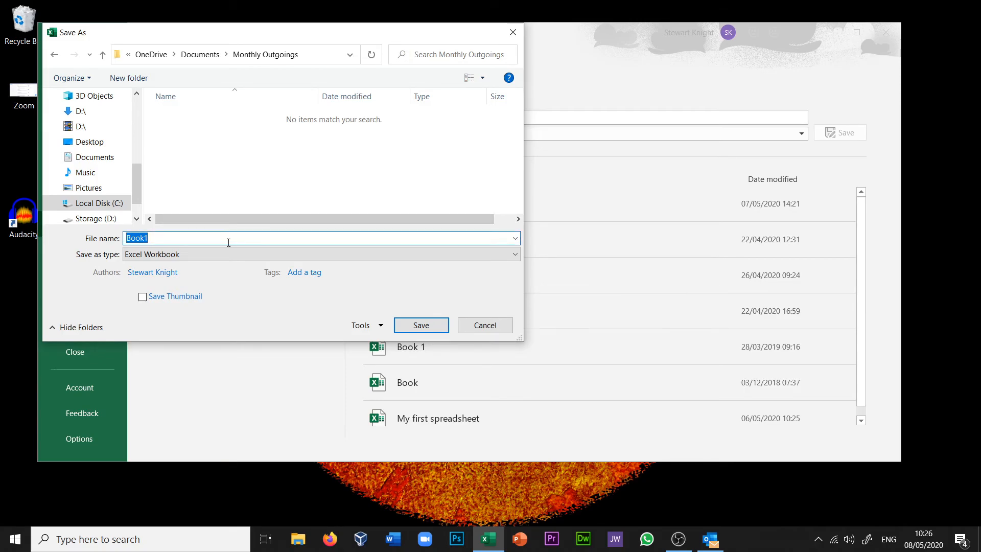
pyautogui.write('May')
pyautogui.click(416, 321)
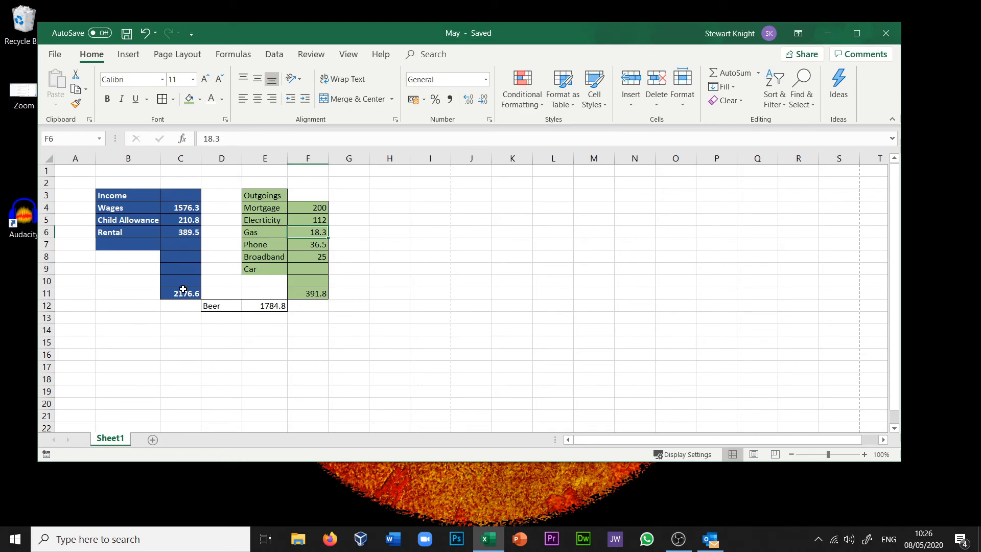
# Apply the Currency number format to the whole income amounts column C
pyautogui.click(188, 154)
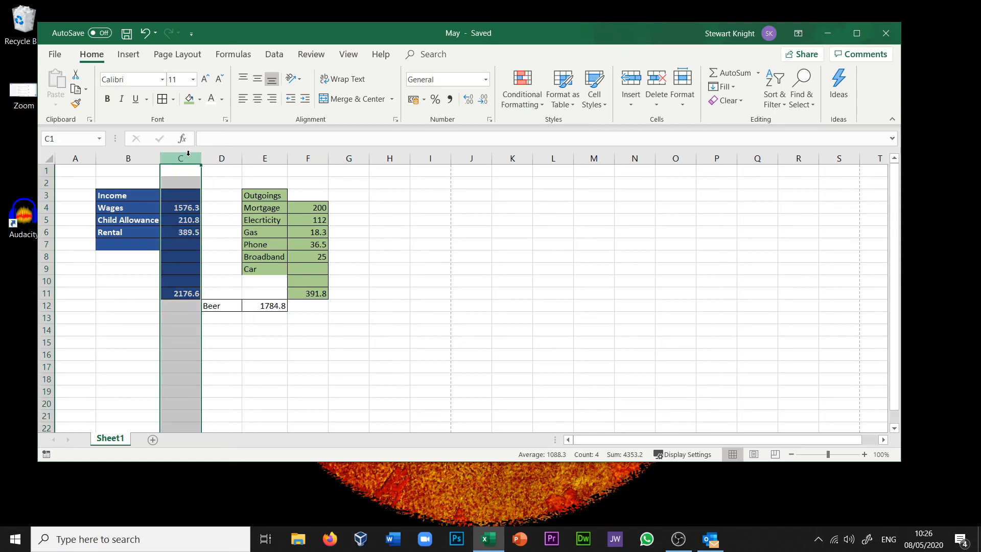
pyautogui.click(485, 79)
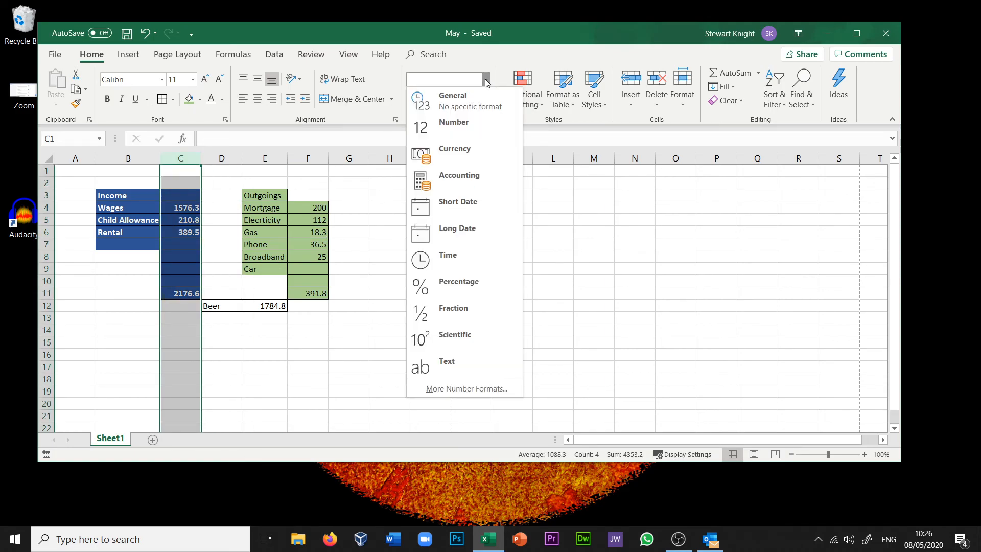
pyautogui.click(465, 160)
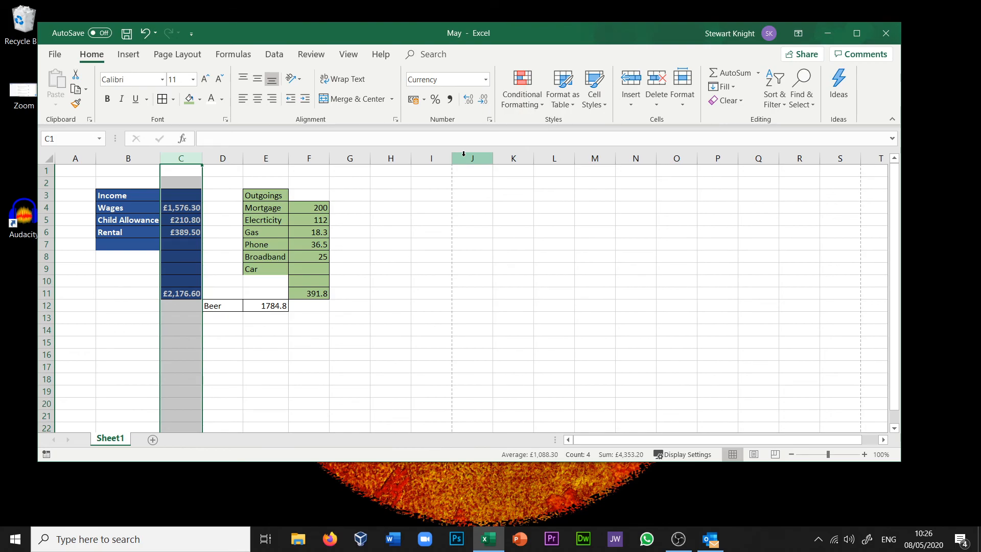
# Apply the Currency number format to the outgoings amounts and their total in F4:F11
pyautogui.moveTo(316, 210); pyautogui.dragTo(319, 294)
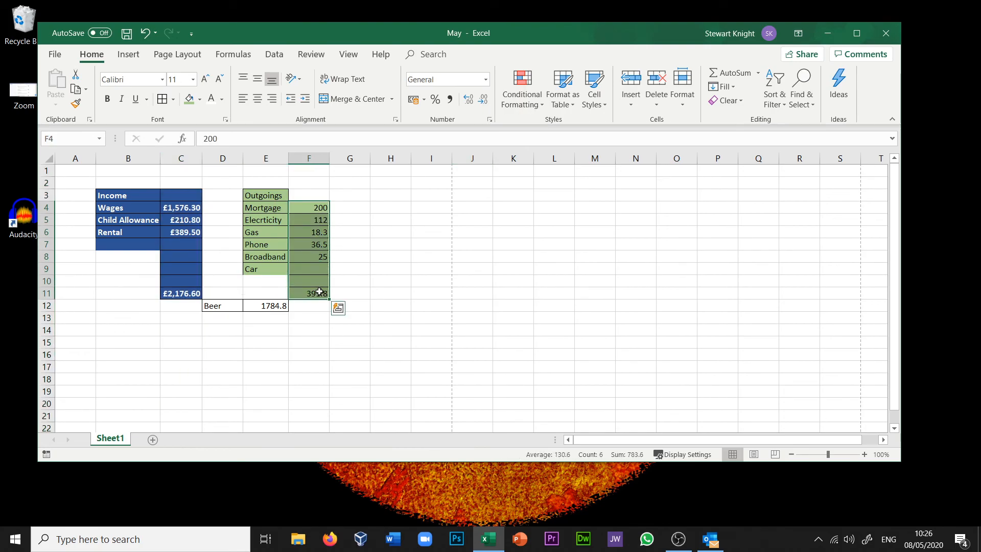
pyautogui.click(486, 81)
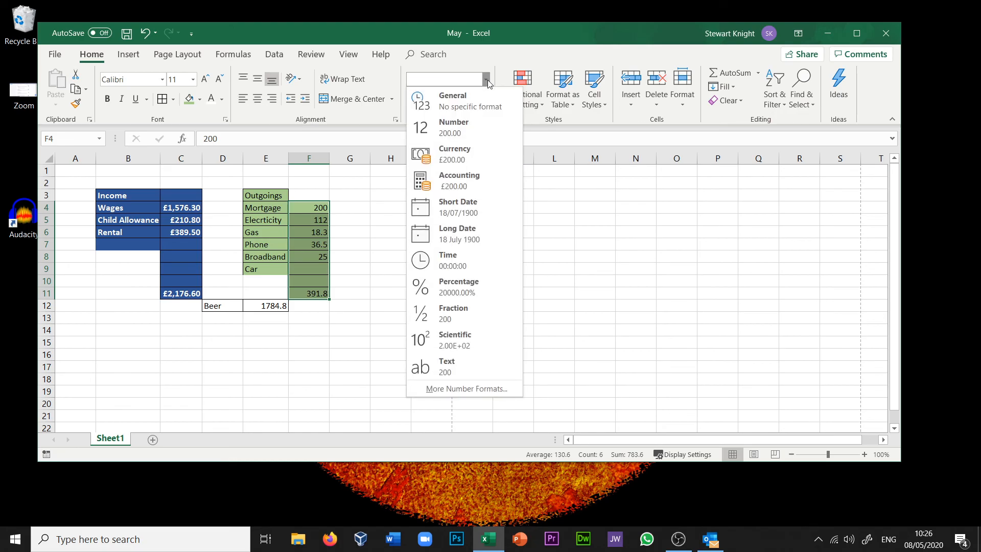
pyautogui.click(458, 154)
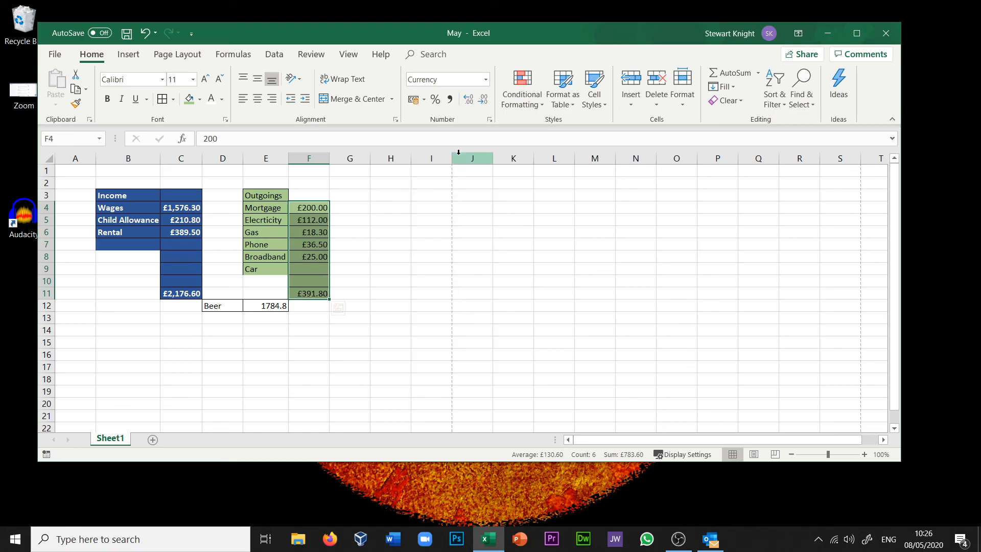
# Apply the Currency number format to the Beer balance in E12 and deselect the cell
pyautogui.click(275, 303)
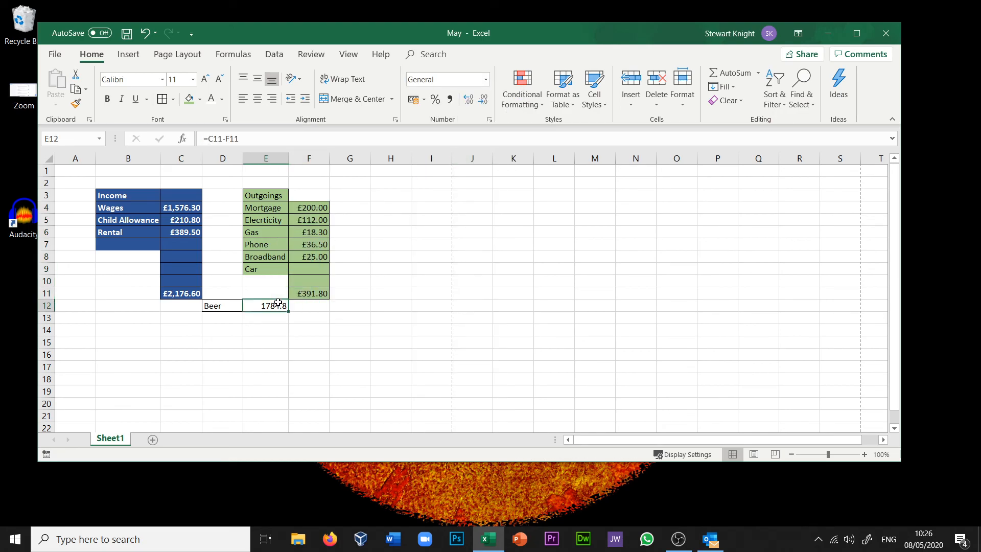
pyautogui.click(486, 81)
pyautogui.click(458, 152)
pyautogui.click(362, 327)
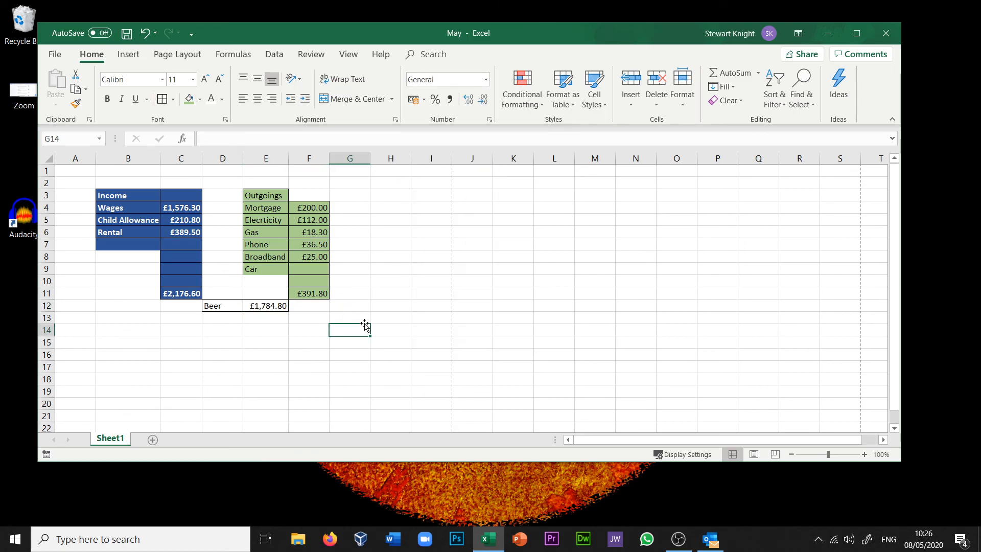